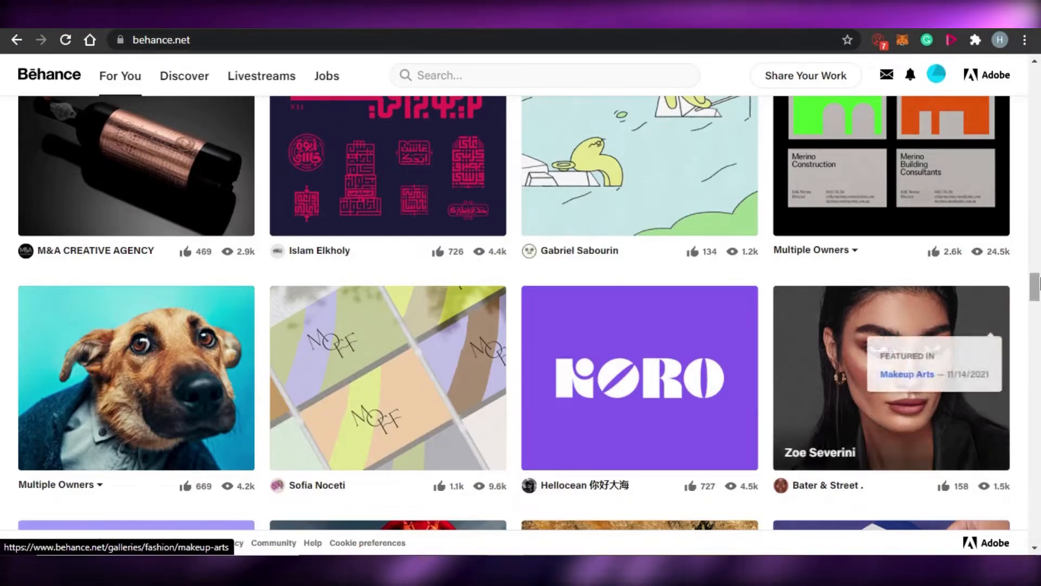
Browse the projects in the For You feed.
{"action": "left_click_drag", "start_coordinate": [1036, 282], "coordinate": [1039, 68]}
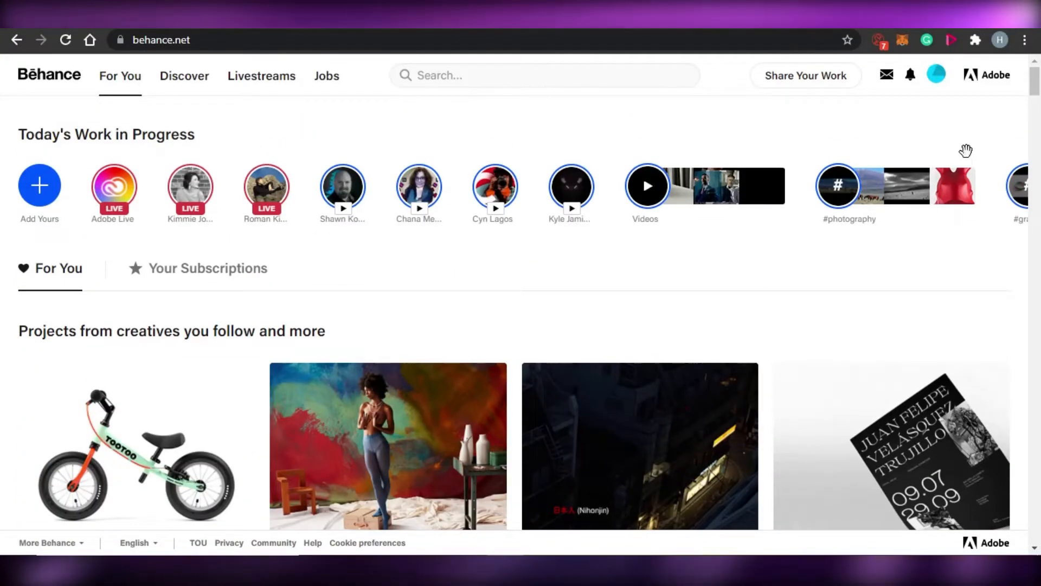
{"action": "scroll", "coordinate": [1039, 165], "scroll_direction": "down", "scroll_amount": 14}
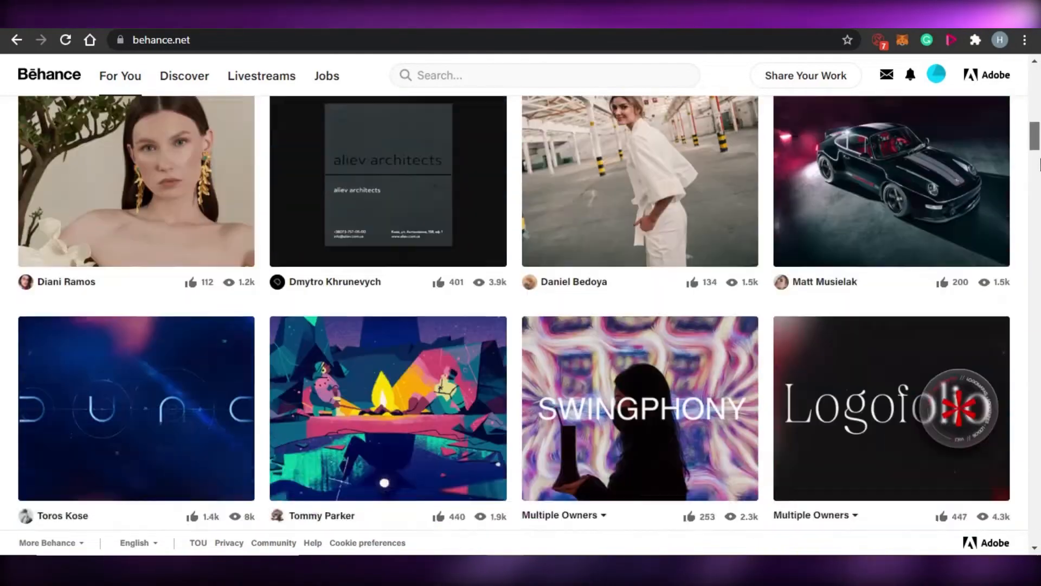
{"action": "scroll", "coordinate": [1040, 165], "scroll_direction": "down", "scroll_amount": 12}
{"action": "left_click_drag", "start_coordinate": [1039, 201], "coordinate": [1040, 341]}
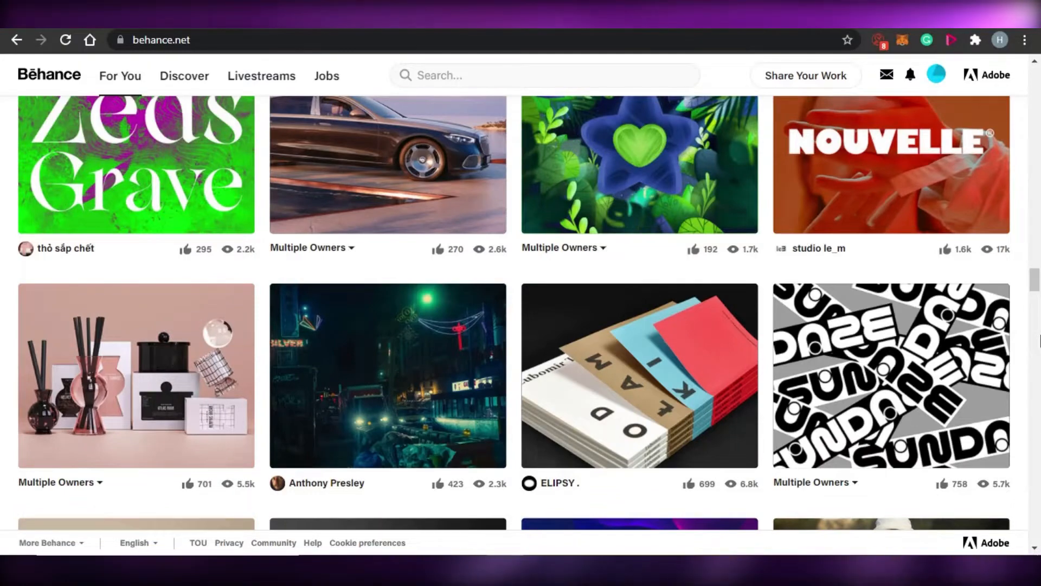
{"action": "scroll", "coordinate": [1039, 341], "scroll_direction": "down", "scroll_amount": 10}
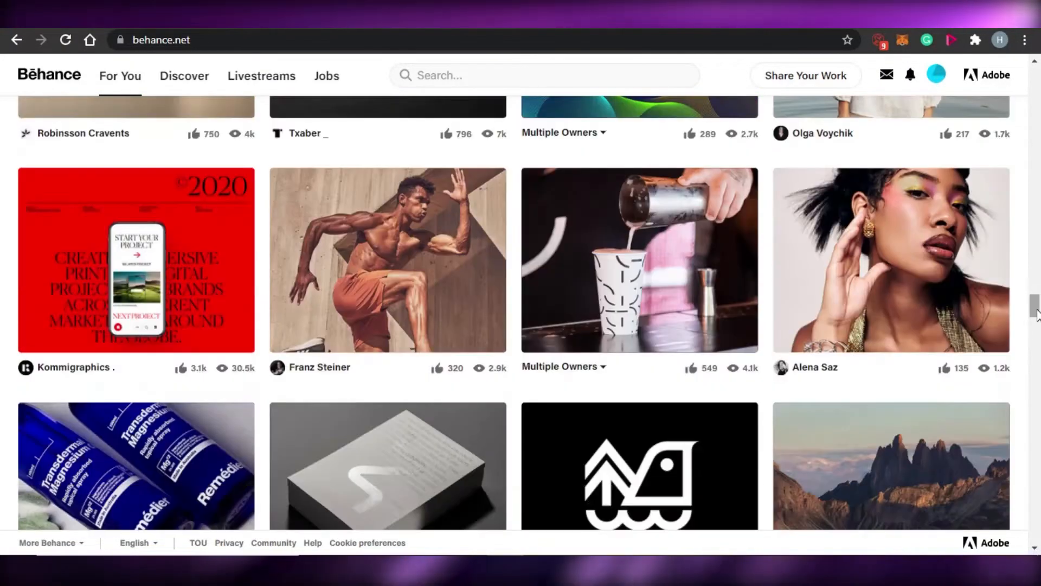
{"action": "left_click_drag", "start_coordinate": [1036, 314], "coordinate": [1038, 81]}
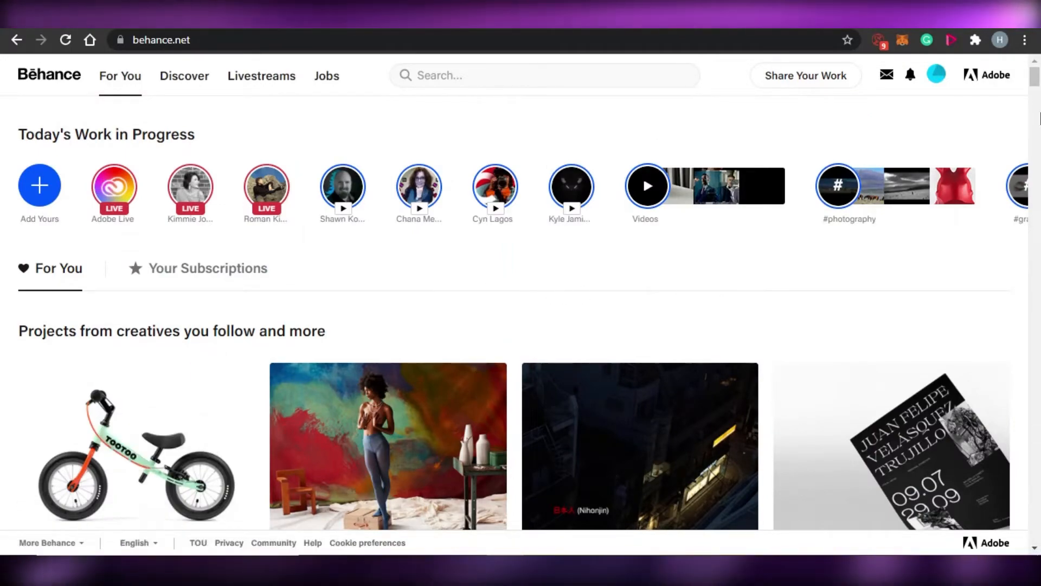
{"action": "mouse_move", "coordinate": [1035, 79]}
{"action": "left_mouse_down"}
{"action": "mouse_move", "coordinate": [1038, 224]}
{"action": "mouse_move", "coordinate": [1036, 76]}
{"action": "left_mouse_up"}
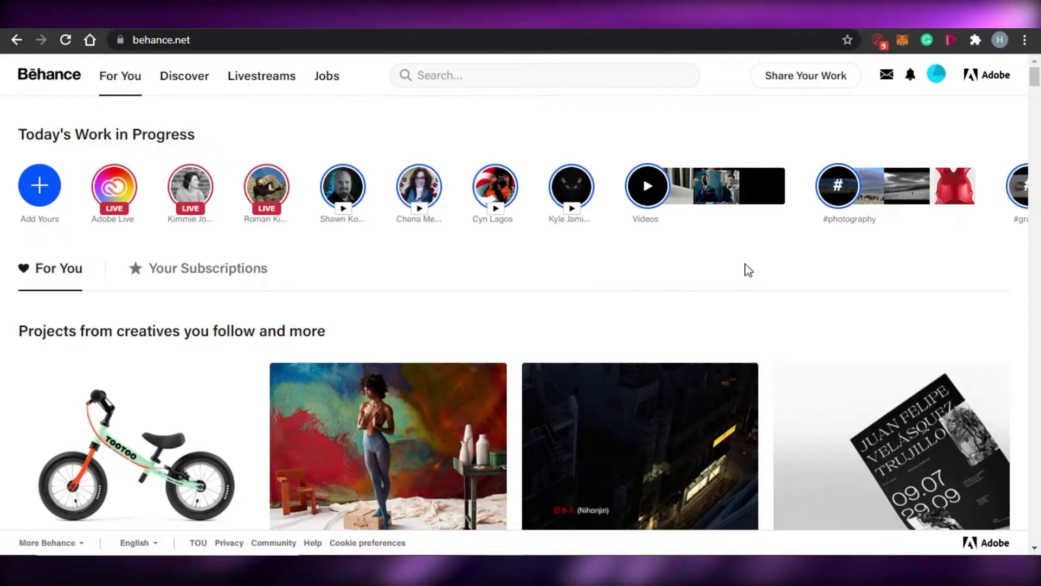
{"action": "left_click_drag", "start_coordinate": [1038, 86], "coordinate": [1040, 64]}
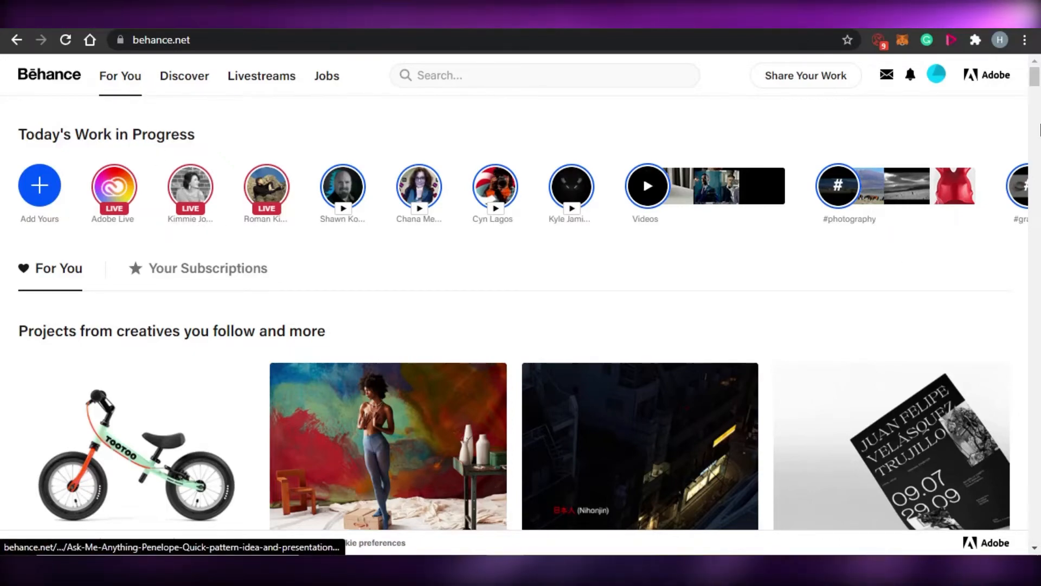
{"action": "left_click_drag", "start_coordinate": [1036, 77], "coordinate": [1040, 120]}
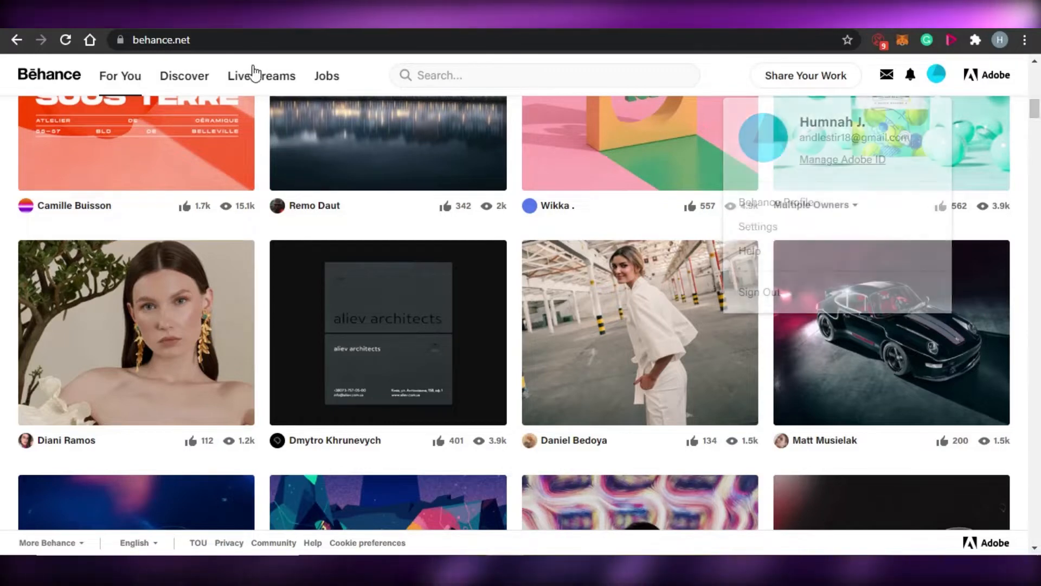
Visit the Discover galleries and open your own profile page.
{"action": "left_click", "coordinate": [202, 88]}
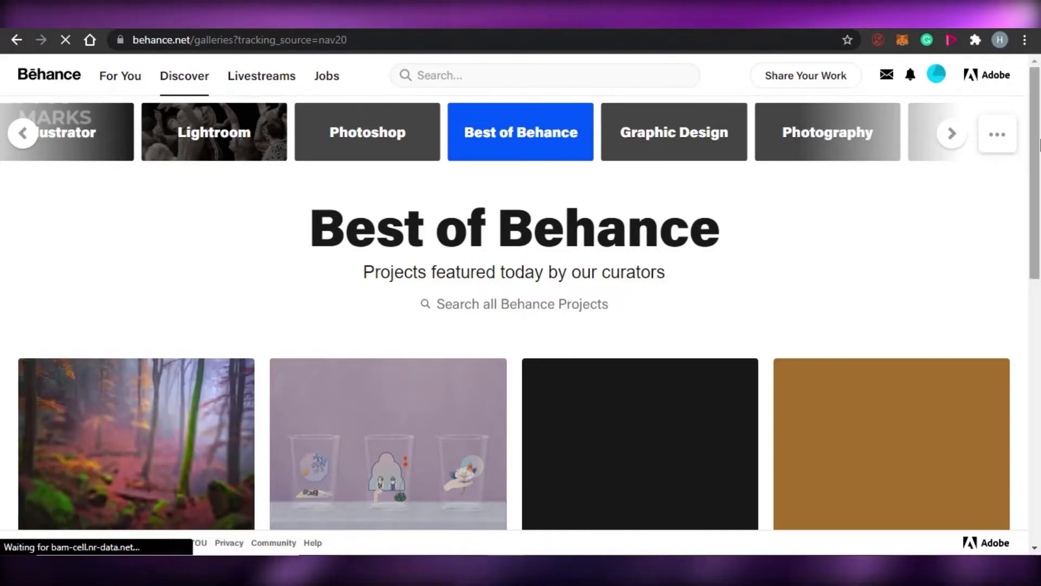
{"action": "mouse_move", "coordinate": [1037, 118]}
{"action": "left_mouse_down"}
{"action": "mouse_move", "coordinate": [1037, 292]}
{"action": "mouse_move", "coordinate": [1037, 111]}
{"action": "left_mouse_up"}
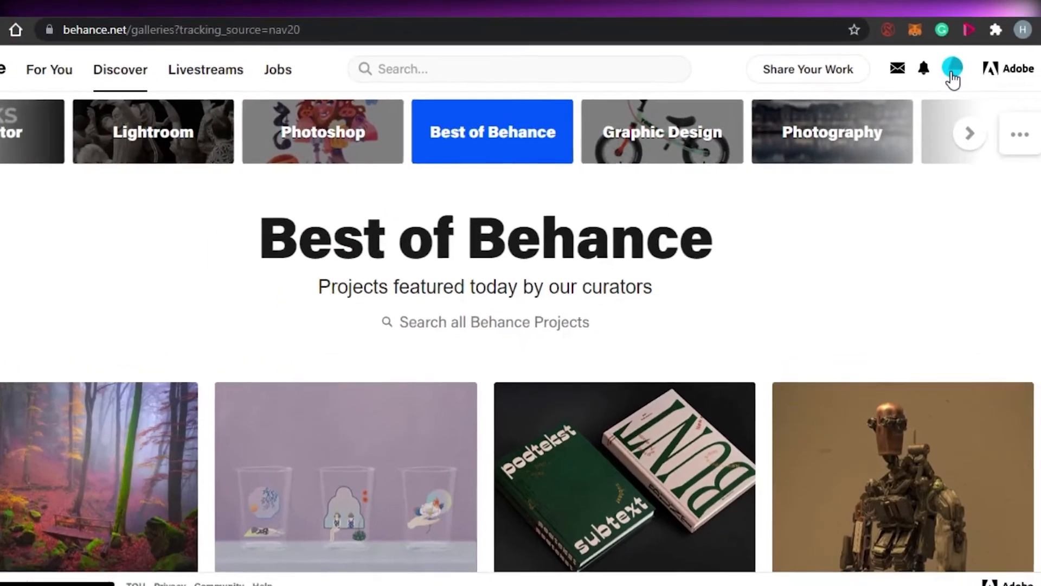
{"action": "left_click", "coordinate": [970, 60]}
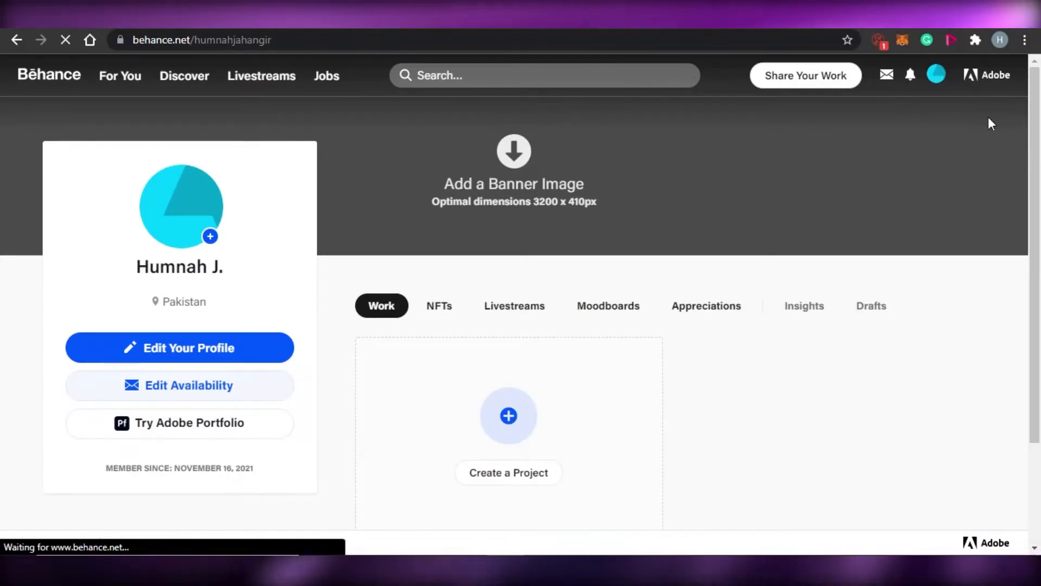
{"action": "mouse_move", "coordinate": [1036, 175]}
{"action": "left_mouse_down"}
{"action": "mouse_move", "coordinate": [1038, 339]}
{"action": "mouse_move", "coordinate": [1038, 179]}
{"action": "left_mouse_up"}
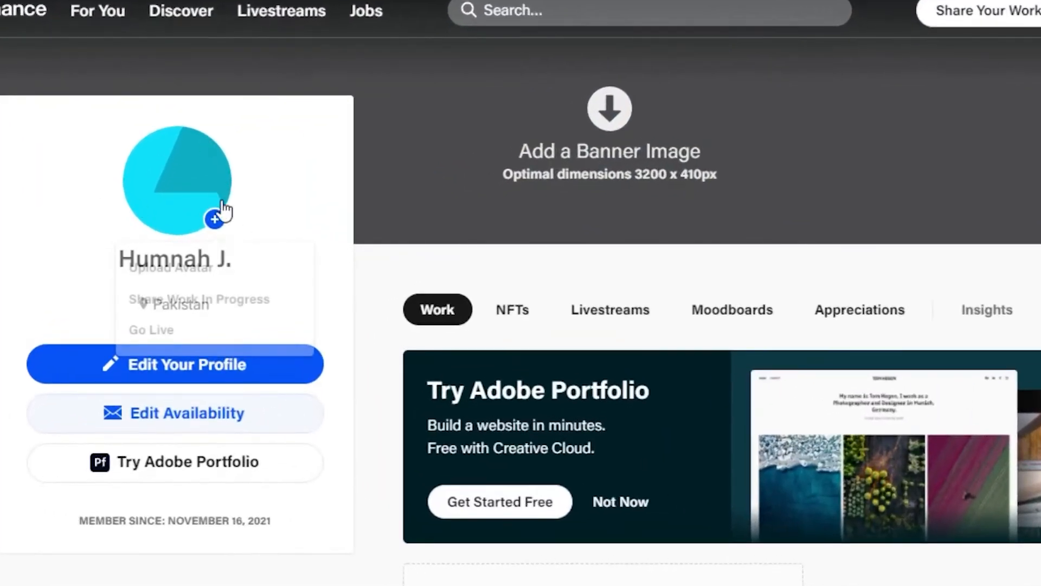
{"action": "left_click", "coordinate": [216, 222]}
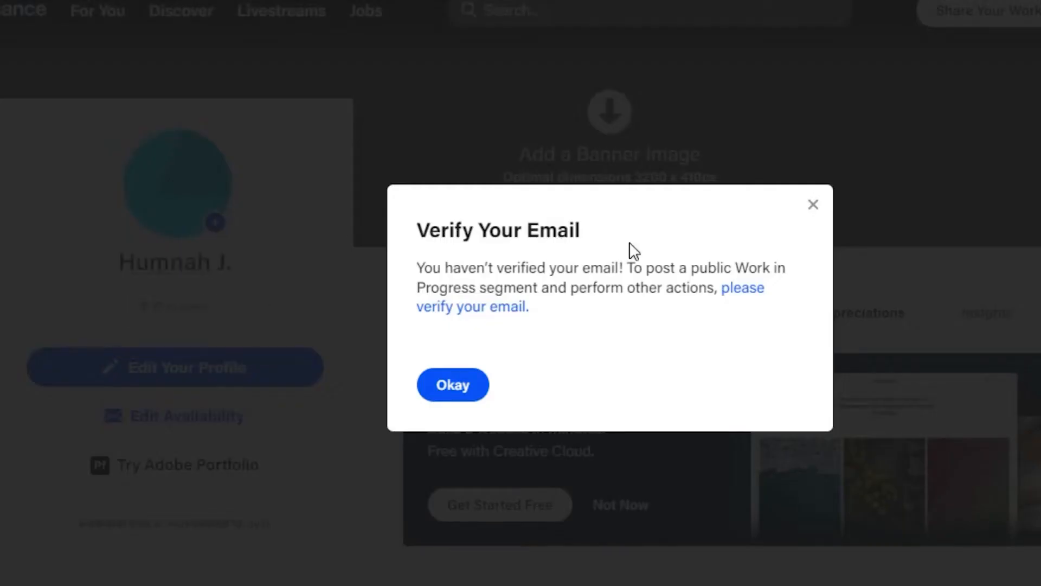
{"action": "left_click", "coordinate": [812, 206]}
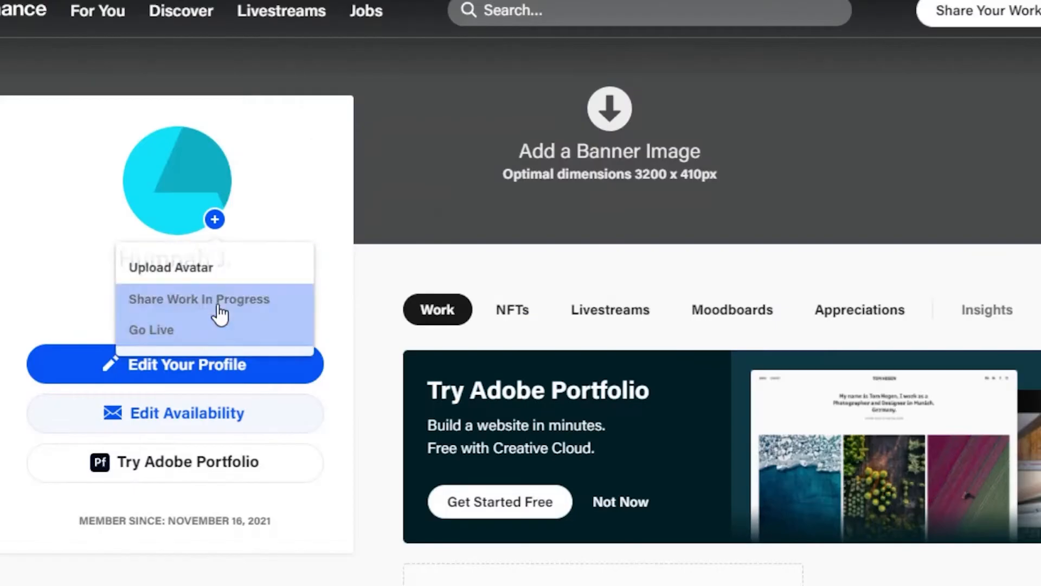
{"action": "left_click", "coordinate": [203, 261]}
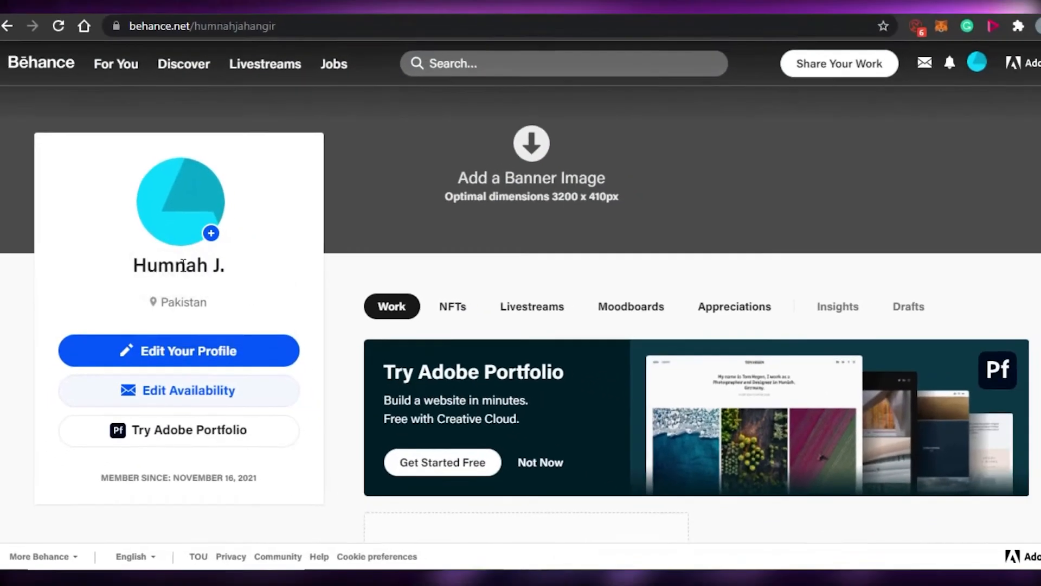
{"action": "mouse_move", "coordinate": [211, 234]}
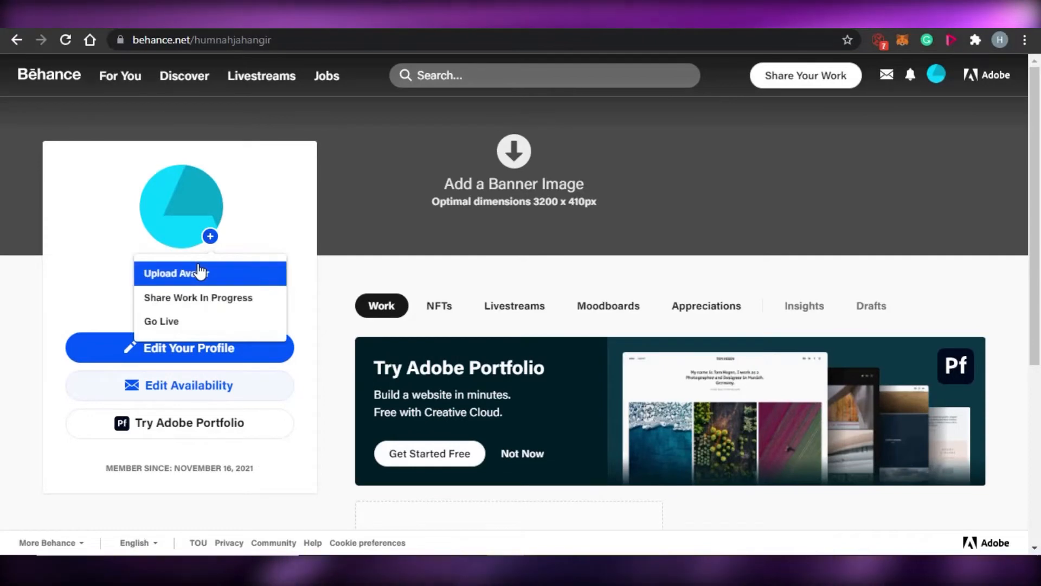
{"action": "left_click", "coordinate": [198, 267]}
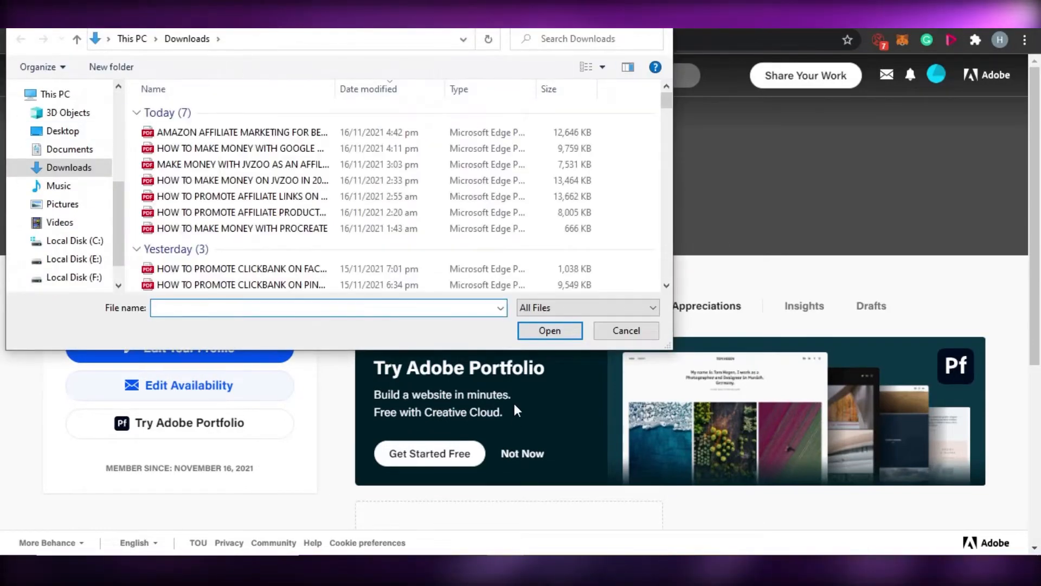
{"action": "left_click", "coordinate": [657, 15]}
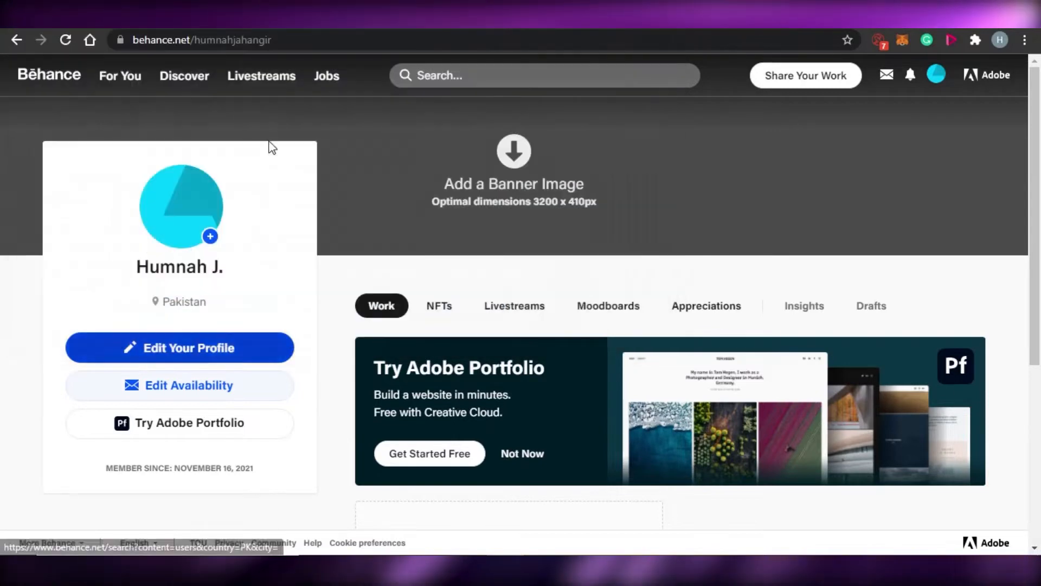
Start creating a new project from the profile page.
{"action": "mouse_move", "coordinate": [210, 236]}
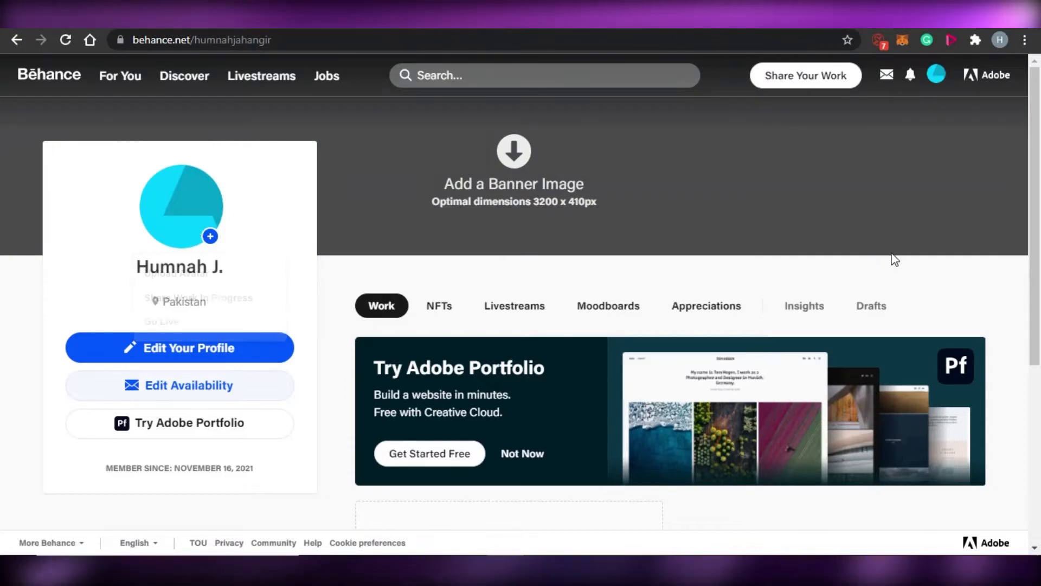
{"action": "scroll", "coordinate": [1039, 364], "scroll_direction": "down", "scroll_amount": 4}
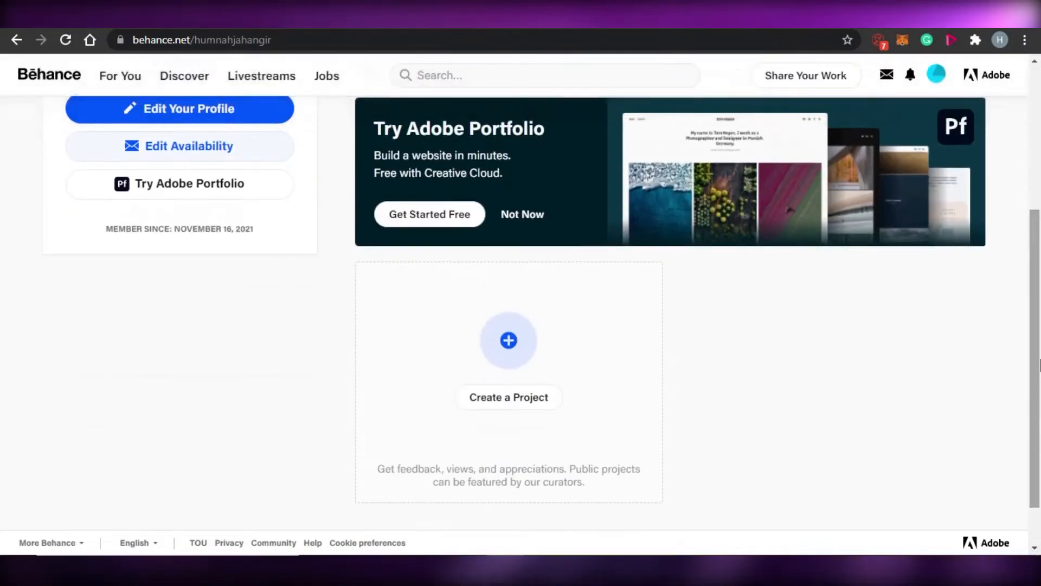
{"action": "scroll", "coordinate": [1039, 365], "scroll_direction": "up", "scroll_amount": 4}
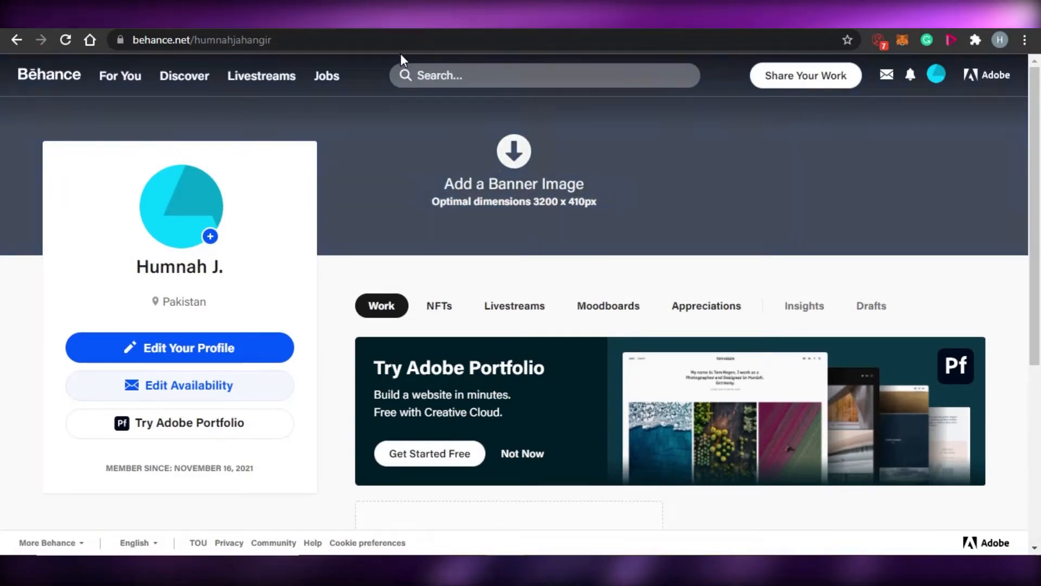
{"action": "scroll", "coordinate": [1039, 234], "scroll_direction": "down", "scroll_amount": 5}
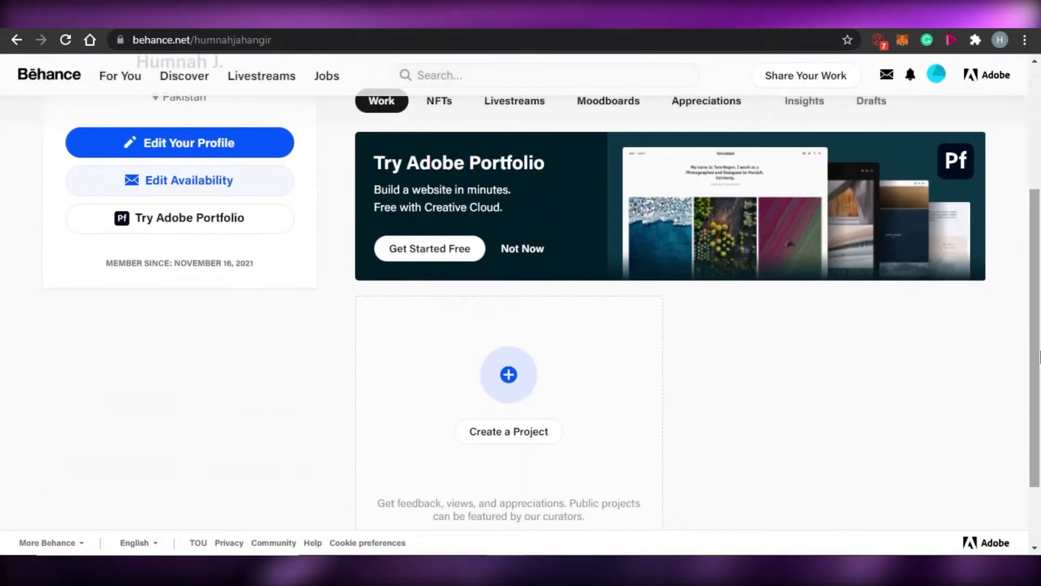
{"action": "scroll", "coordinate": [1039, 304], "scroll_direction": "up", "scroll_amount": 4}
{"action": "scroll", "coordinate": [1039, 375], "scroll_direction": "down", "scroll_amount": 3}
{"action": "scroll", "coordinate": [1039, 374], "scroll_direction": "down", "scroll_amount": 2}
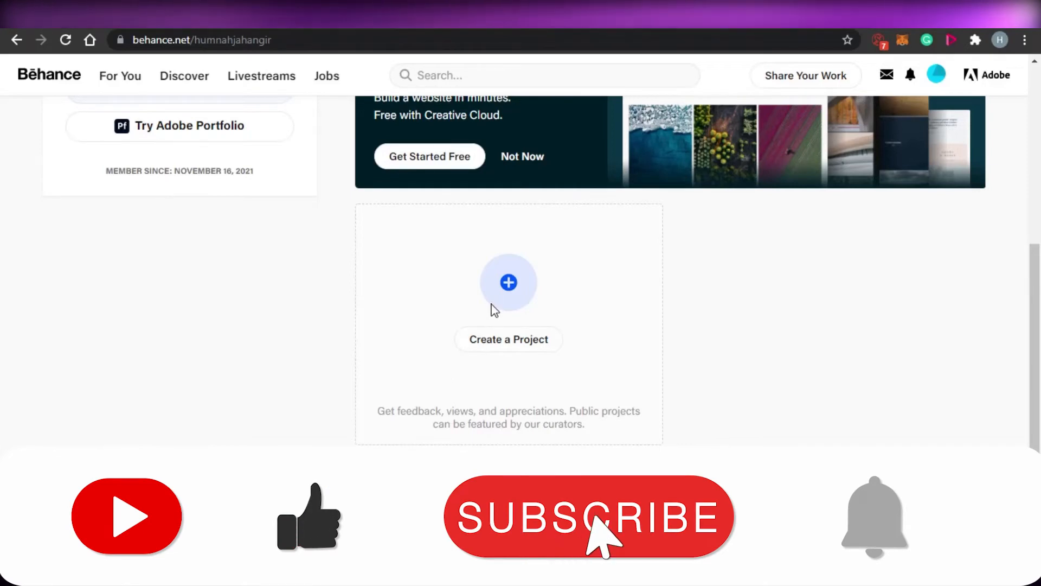
{"action": "left_click", "coordinate": [507, 341]}
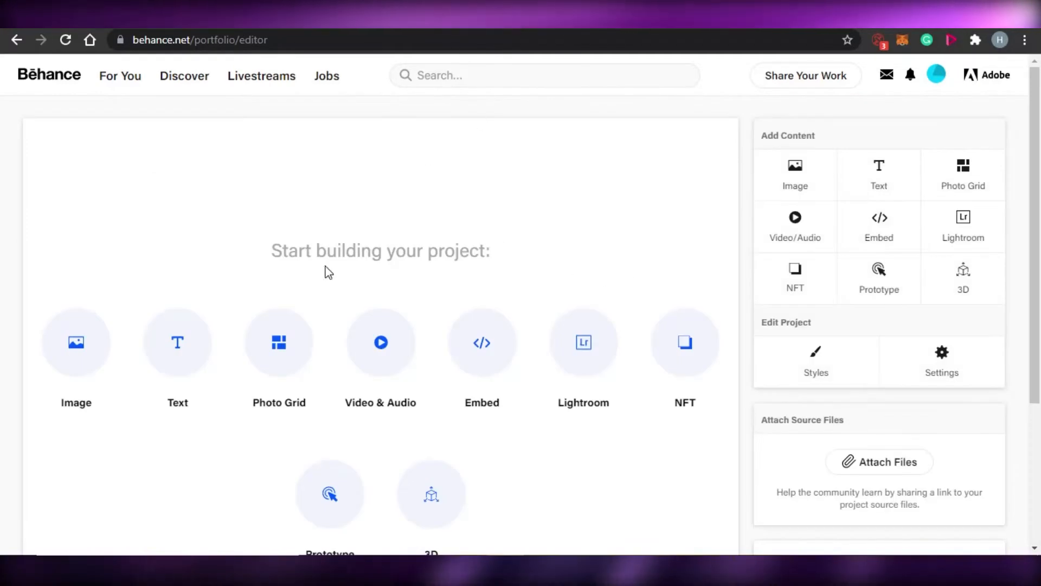
Set the project's background color to black, 000000, in Project Styles and save it.
{"action": "left_click_drag", "start_coordinate": [1035, 184], "coordinate": [1039, 295]}
{"action": "scroll", "coordinate": [1039, 296], "scroll_direction": "up", "scroll_amount": 3}
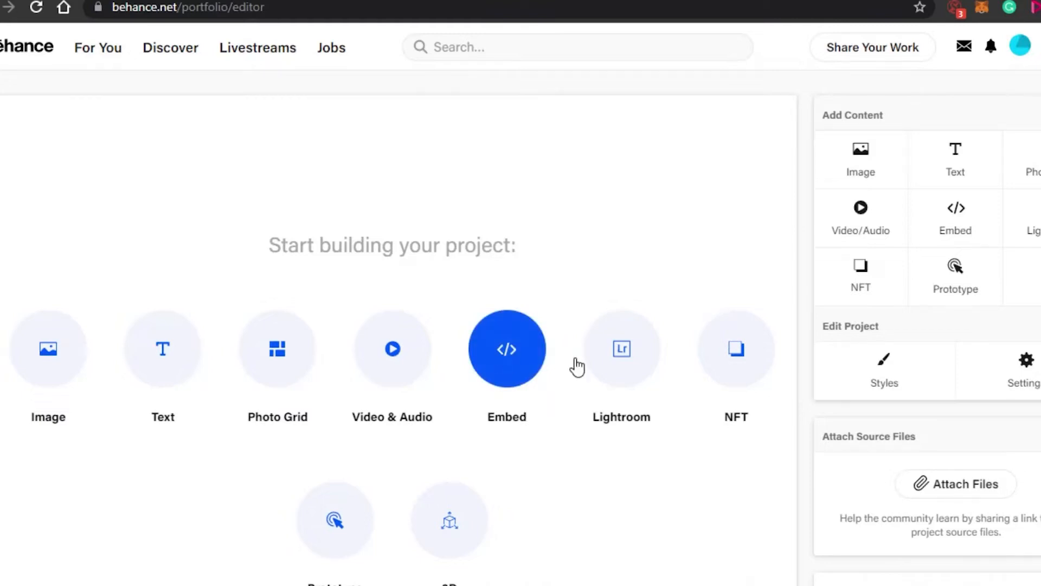
{"action": "scroll", "coordinate": [617, 213], "scroll_direction": "down", "scroll_amount": 2}
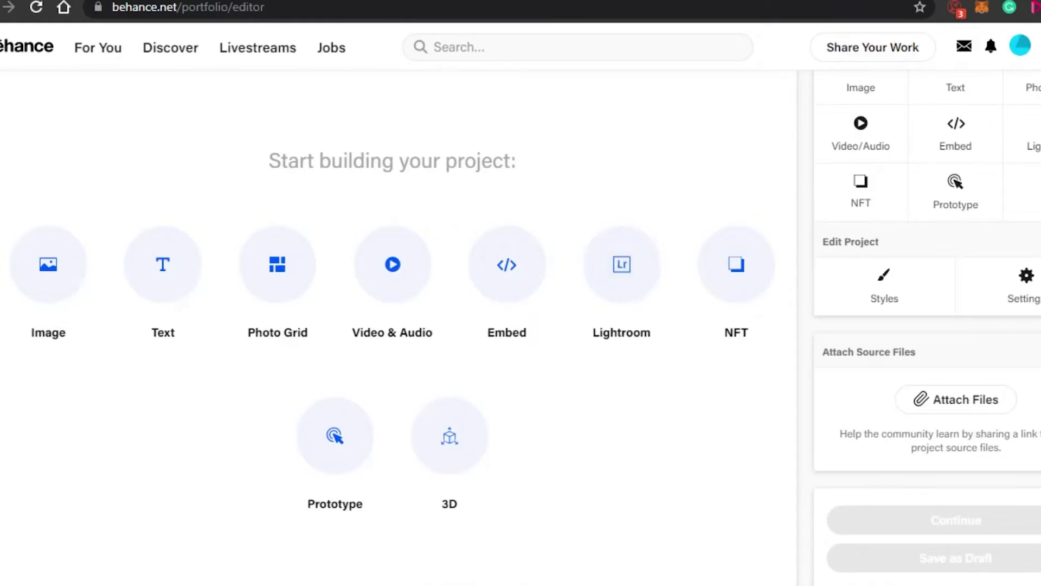
{"action": "scroll", "coordinate": [520, 325], "scroll_direction": "up", "scroll_amount": 2}
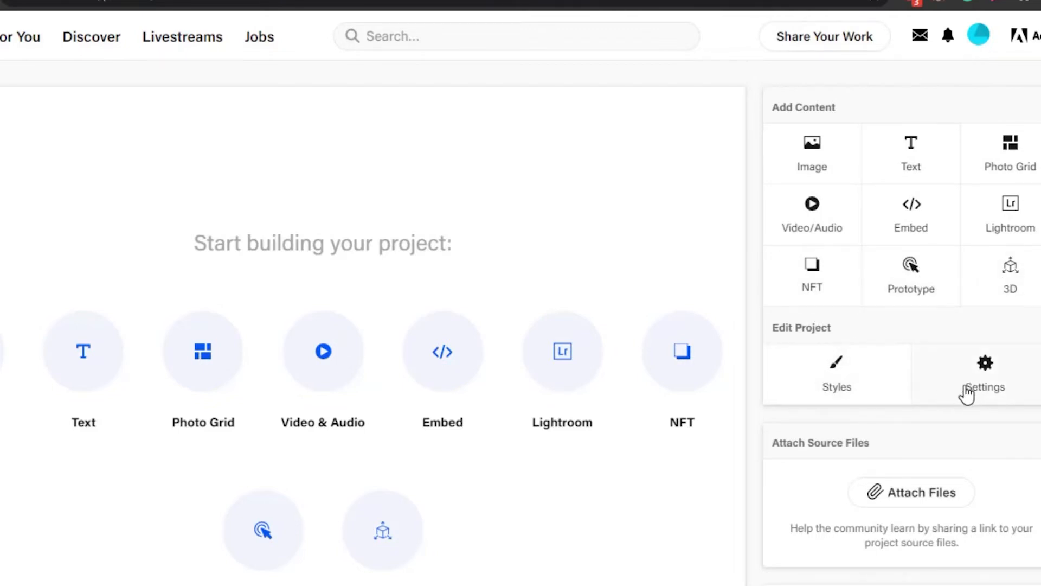
{"action": "left_click", "coordinate": [863, 369]}
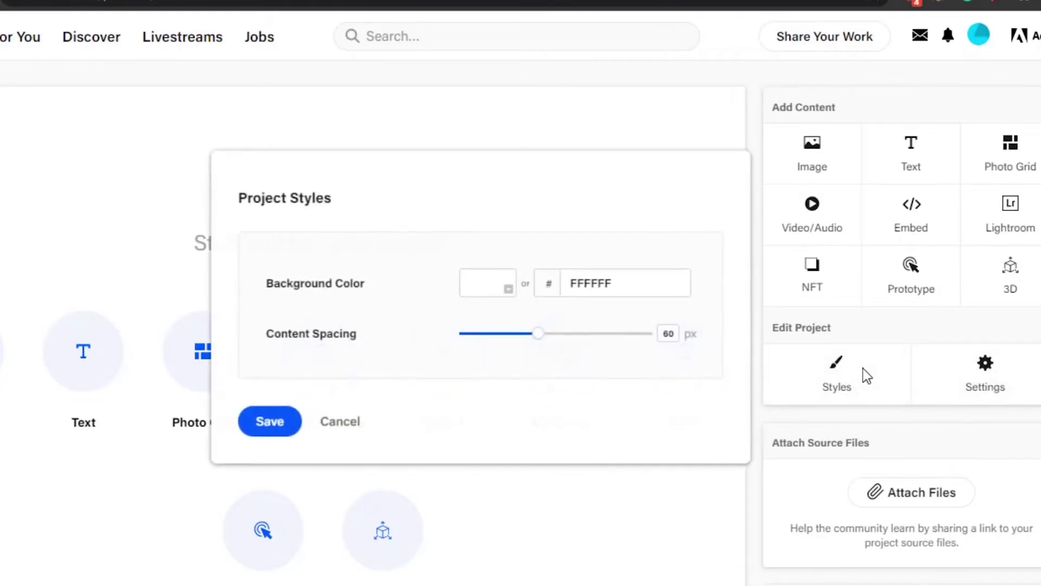
{"action": "left_click", "coordinate": [510, 297]}
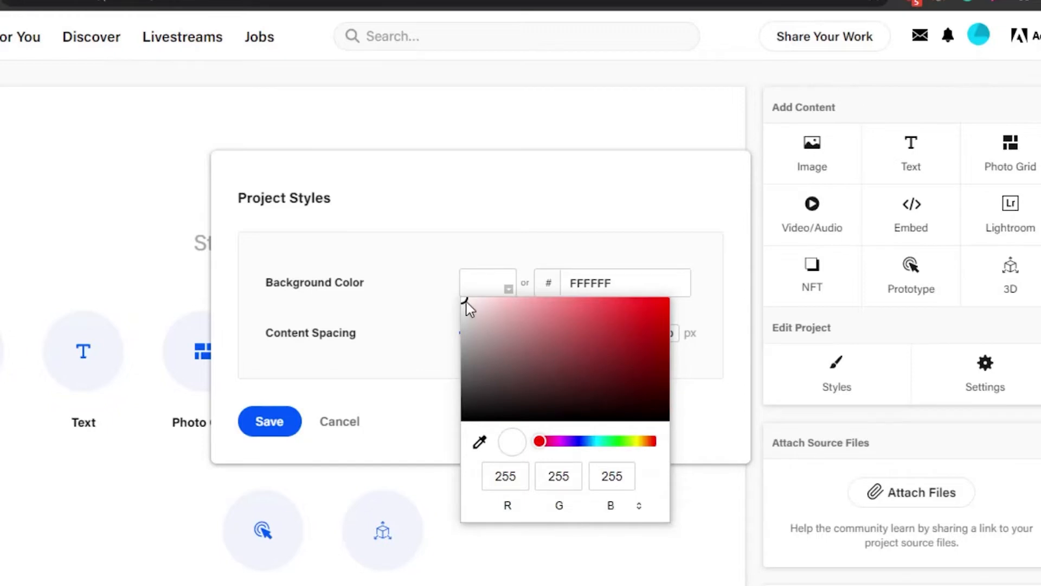
{"action": "mouse_move", "coordinate": [467, 308]}
{"action": "left_mouse_down"}
{"action": "mouse_move", "coordinate": [465, 419]}
{"action": "mouse_move", "coordinate": [481, 431]}
{"action": "left_mouse_up"}
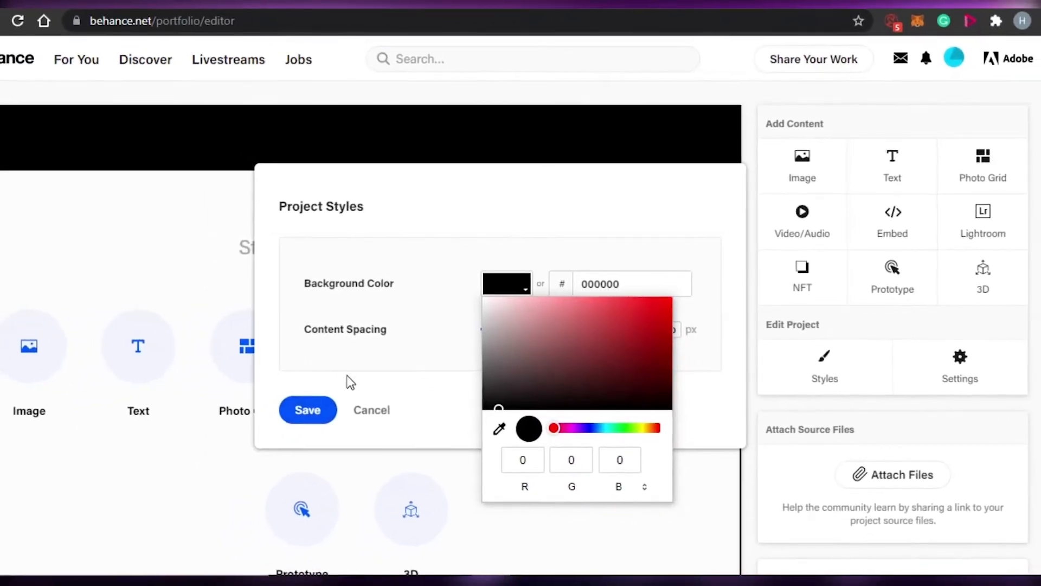
{"action": "left_click", "coordinate": [347, 377]}
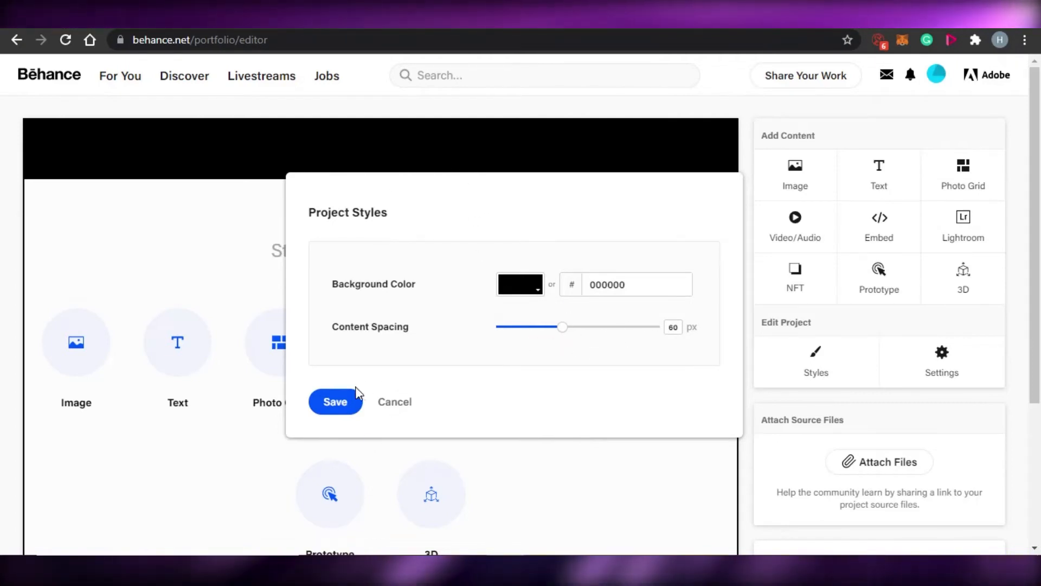
{"action": "left_click", "coordinate": [348, 402]}
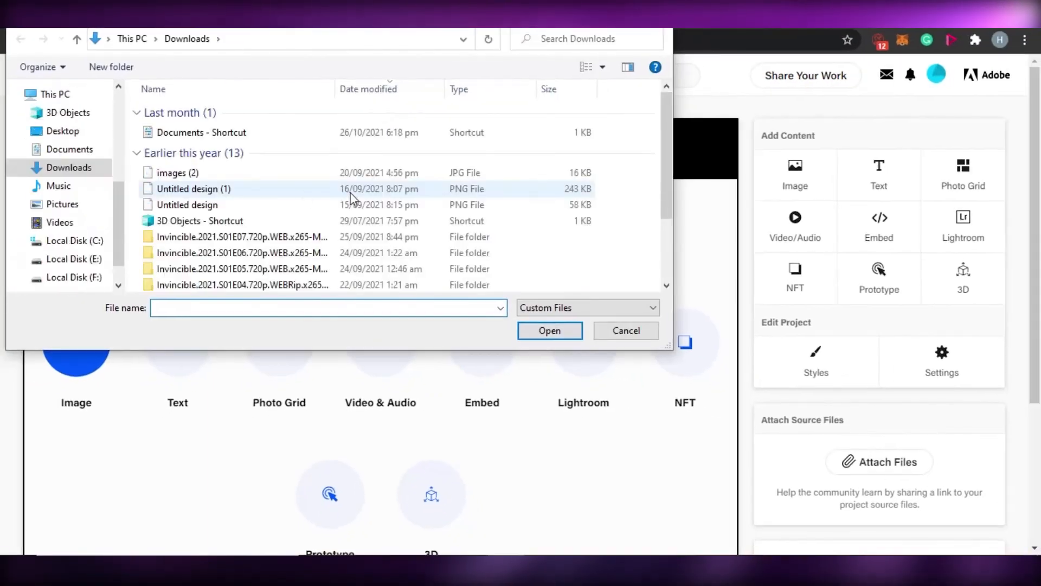
Add the image Untitled design (1) from Downloads to the project.
{"action": "left_click", "coordinate": [296, 191]}
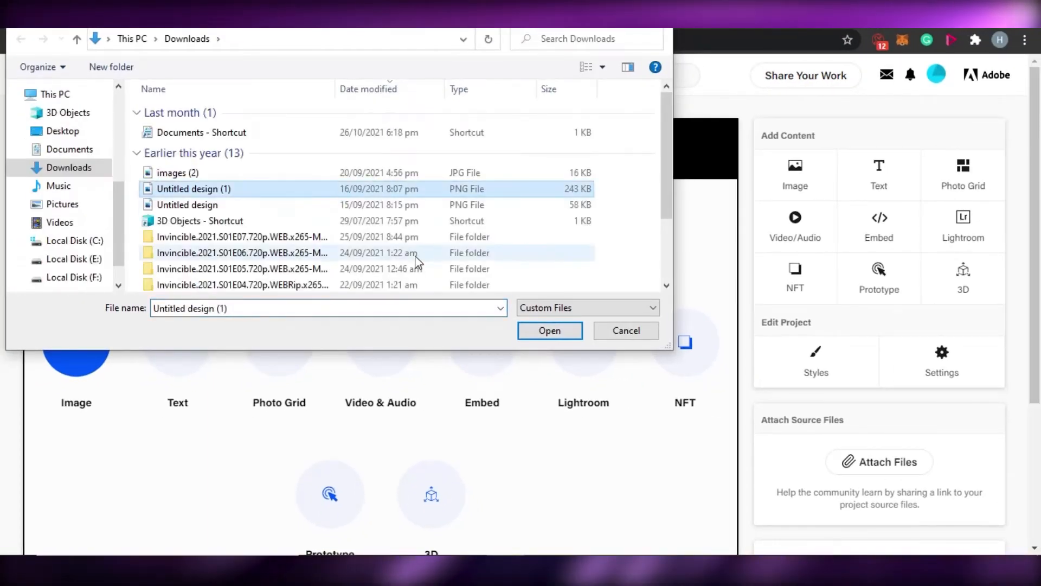
{"action": "left_click", "coordinate": [550, 330]}
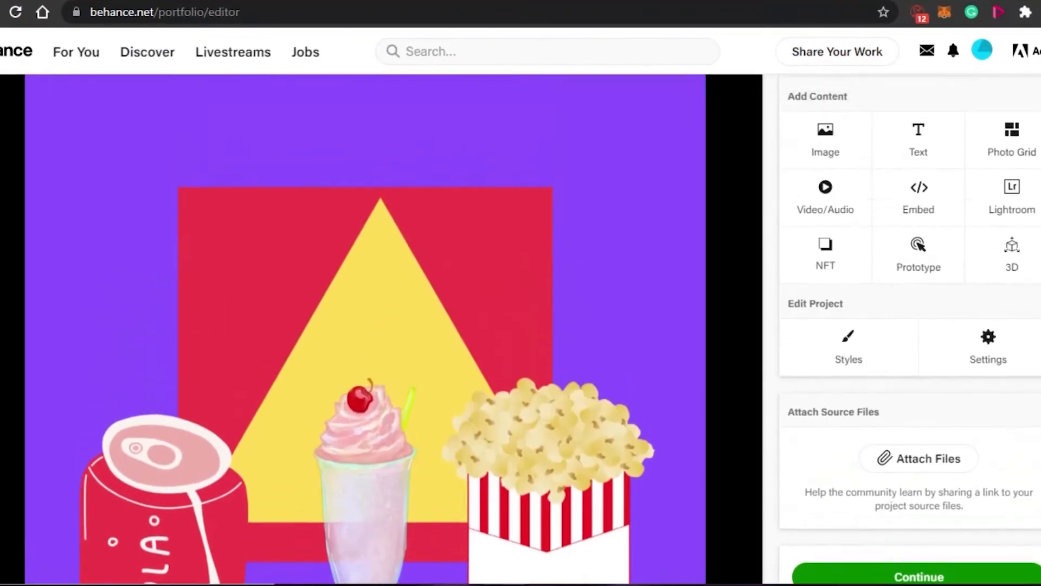
{"action": "scroll", "coordinate": [379, 325], "scroll_direction": "down", "scroll_amount": 4}
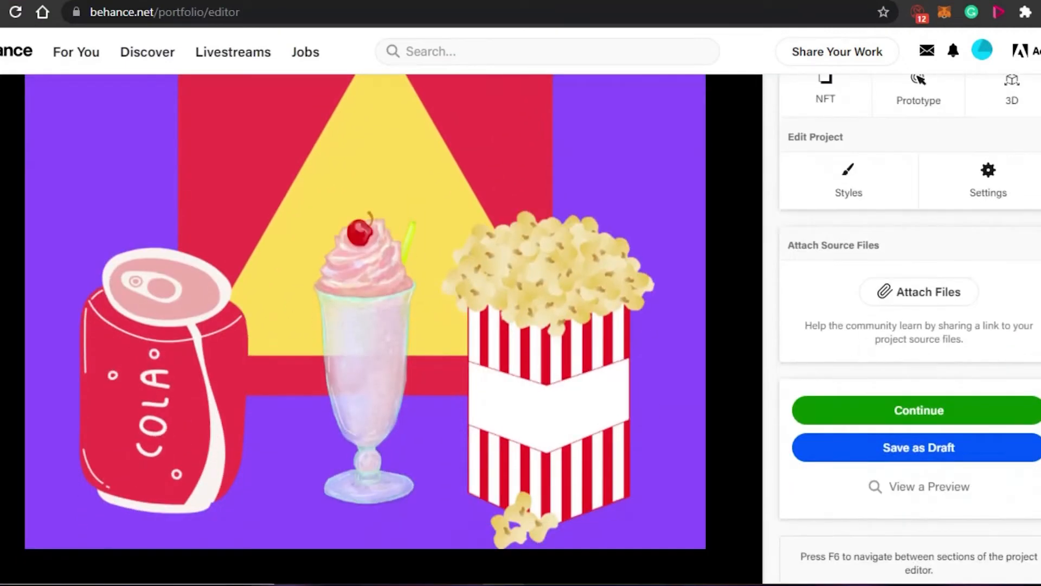
Open the image's tags panel and place the cursor in the Image Tags field.
{"action": "scroll", "coordinate": [40, 193], "scroll_direction": "up", "scroll_amount": 3}
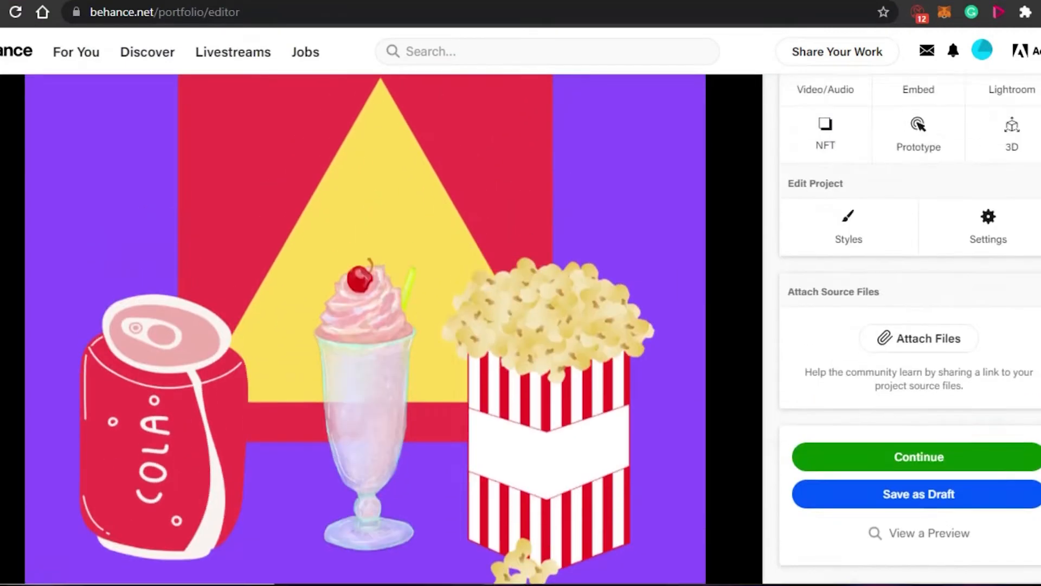
{"action": "scroll", "coordinate": [40, 192], "scroll_direction": "down", "scroll_amount": 2}
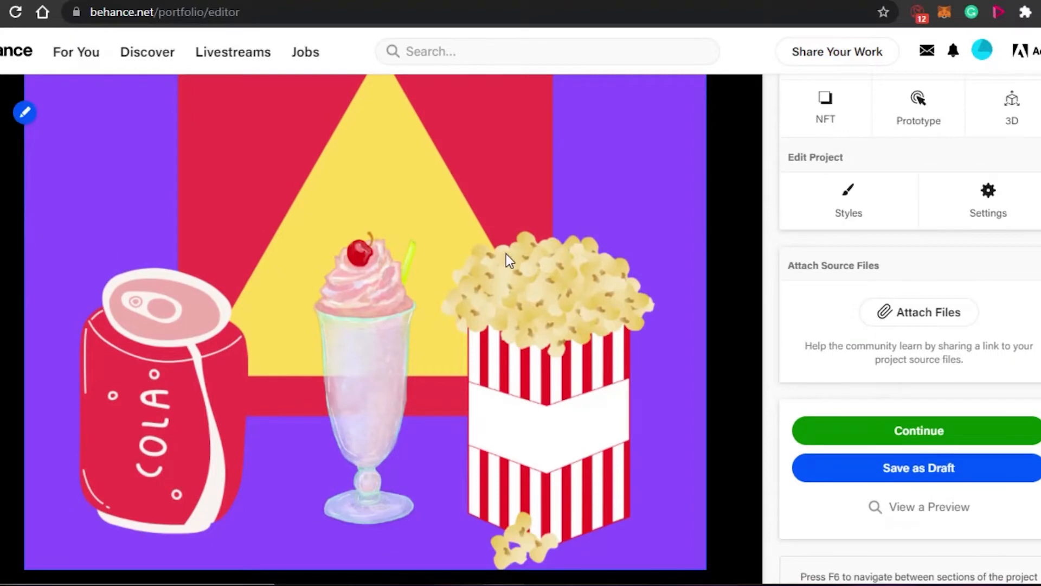
{"action": "scroll", "coordinate": [279, 456], "scroll_direction": "down", "scroll_amount": 1}
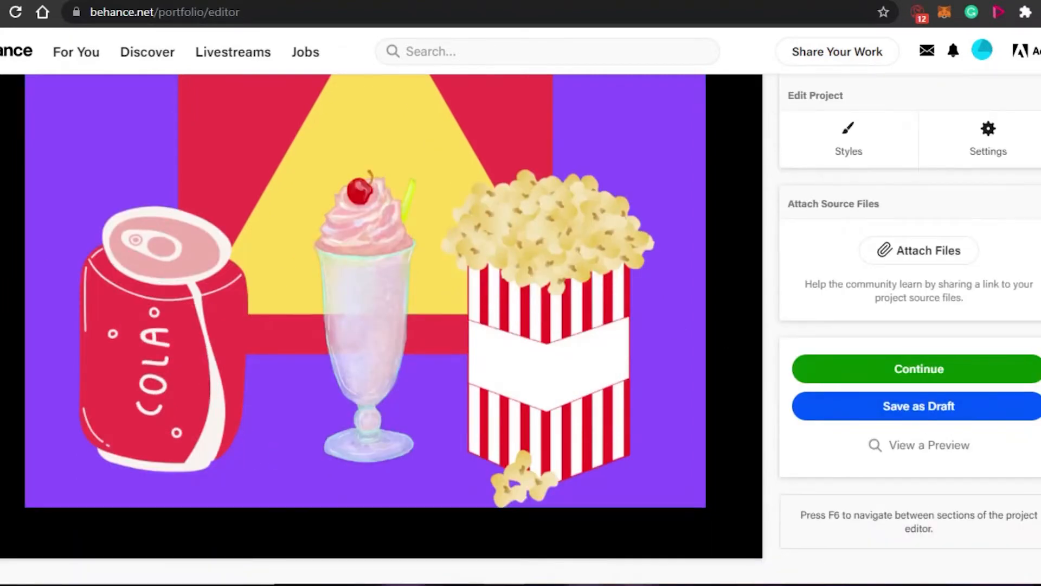
{"action": "scroll", "coordinate": [380, 326], "scroll_direction": "up", "scroll_amount": 4}
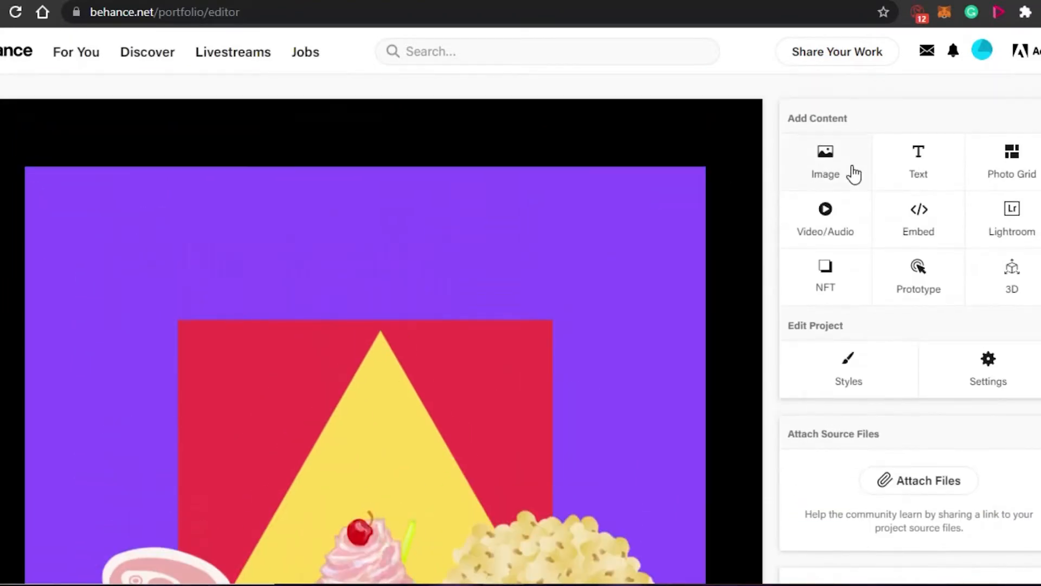
{"action": "mouse_move", "coordinate": [244, 214]}
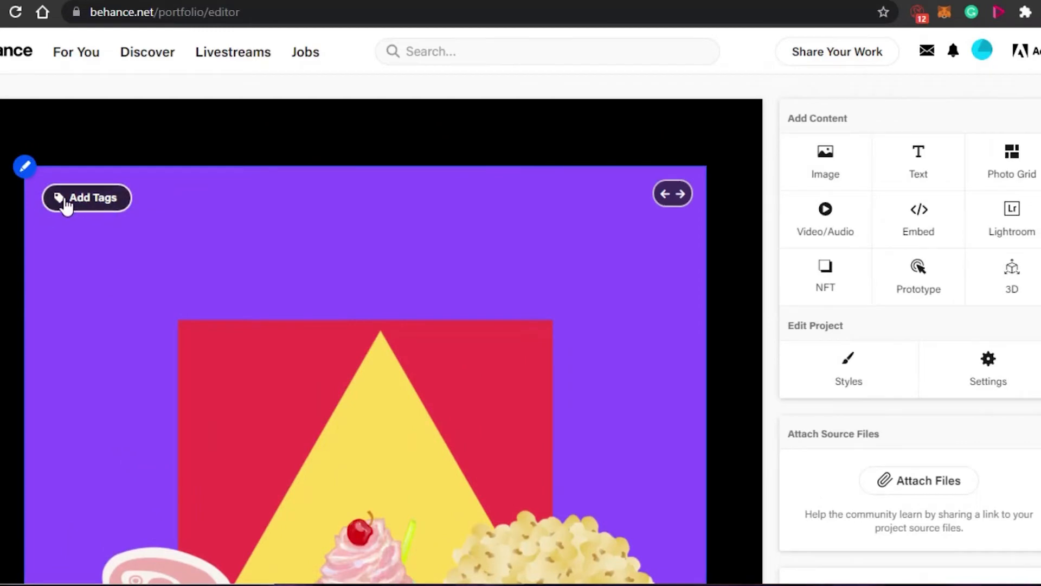
{"action": "left_click", "coordinate": [65, 205]}
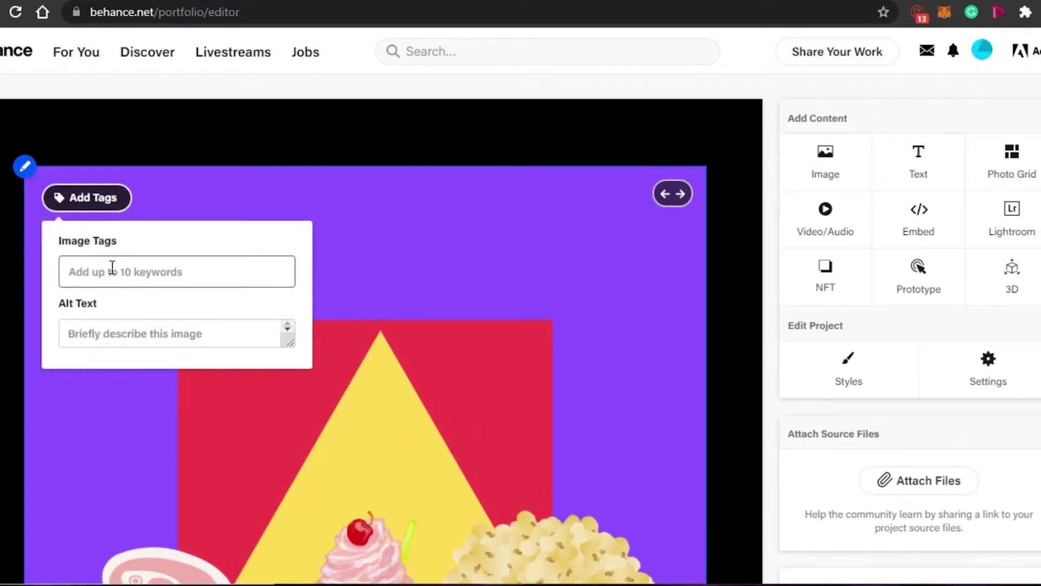
{"action": "left_click", "coordinate": [111, 268]}
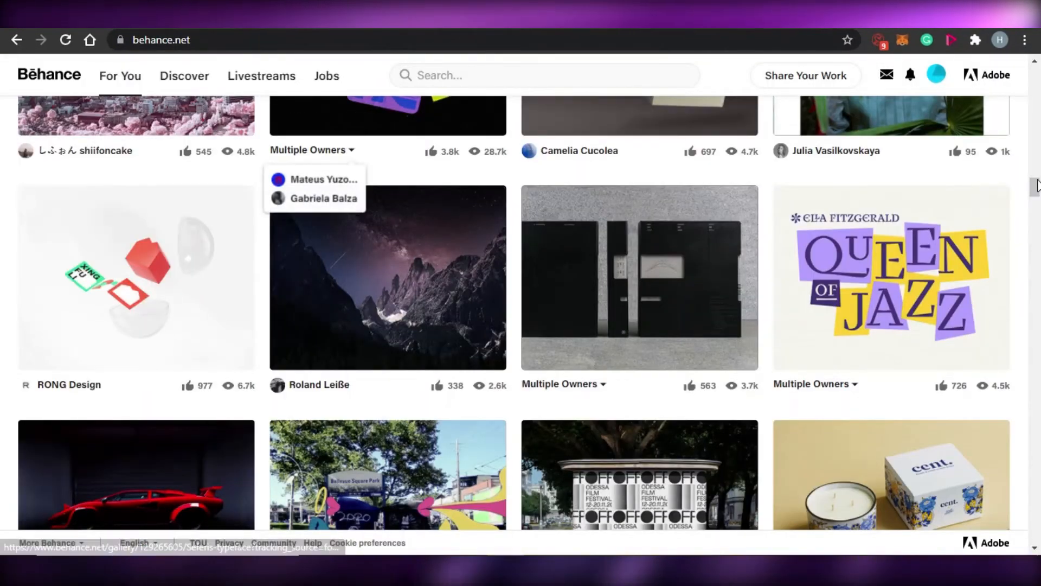
Insert a text block above the image and paste the title THE COLOR FOOD ART into it.
{"action": "left_click_drag", "start_coordinate": [1037, 183], "coordinate": [1040, 161]}
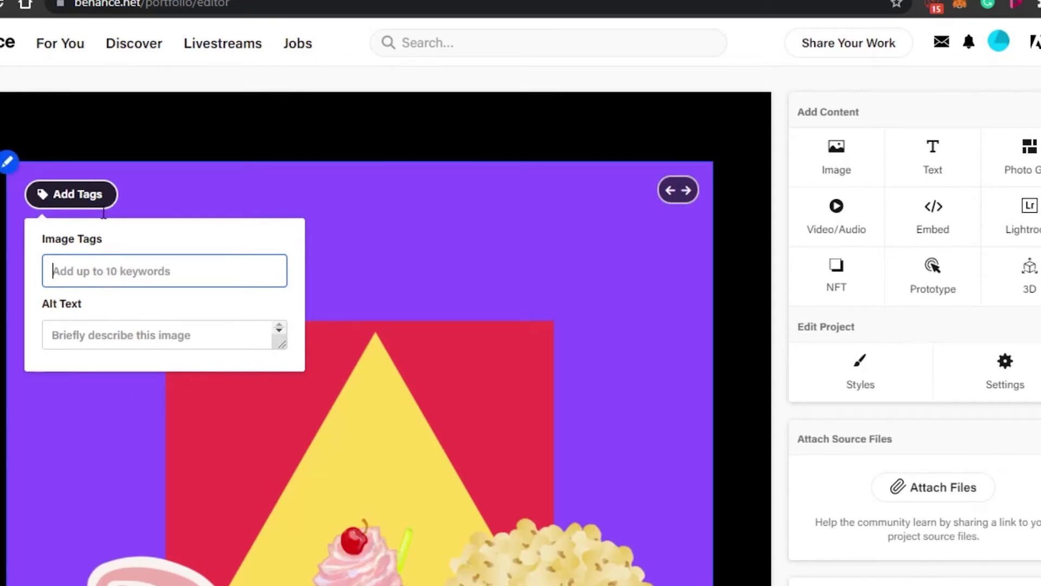
{"action": "mouse_move", "coordinate": [425, 153]}
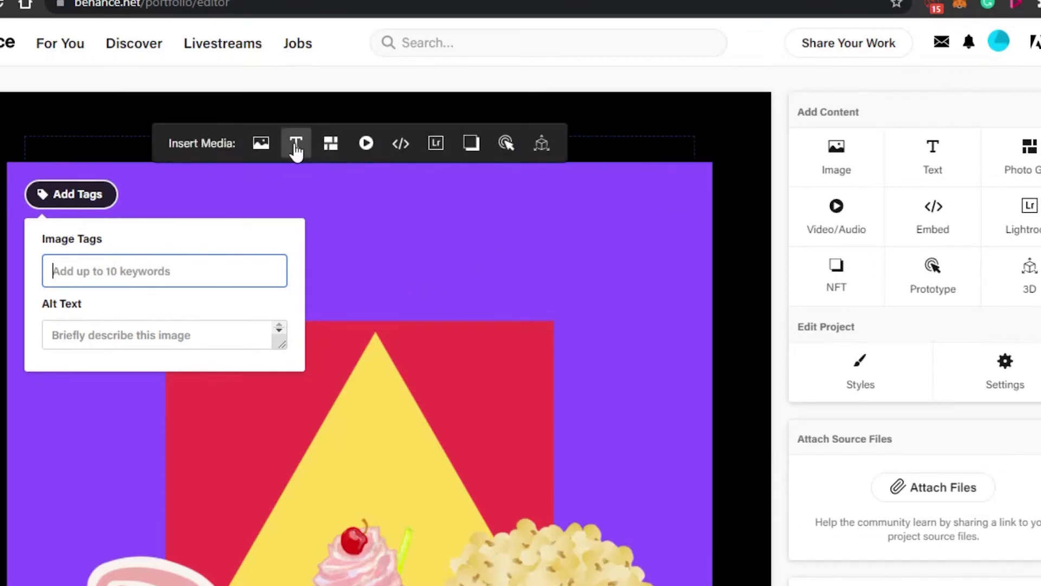
{"action": "left_click", "coordinate": [295, 144]}
{"action": "scroll", "coordinate": [337, 412], "scroll_direction": "down", "scroll_amount": 1}
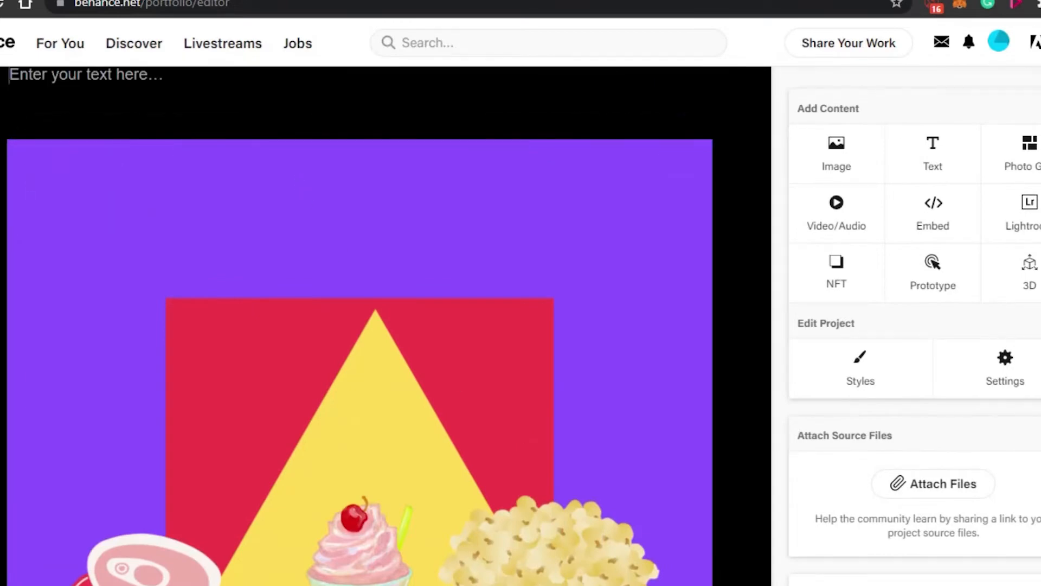
{"action": "scroll", "coordinate": [794, 109], "scroll_direction": "up", "scroll_amount": 2}
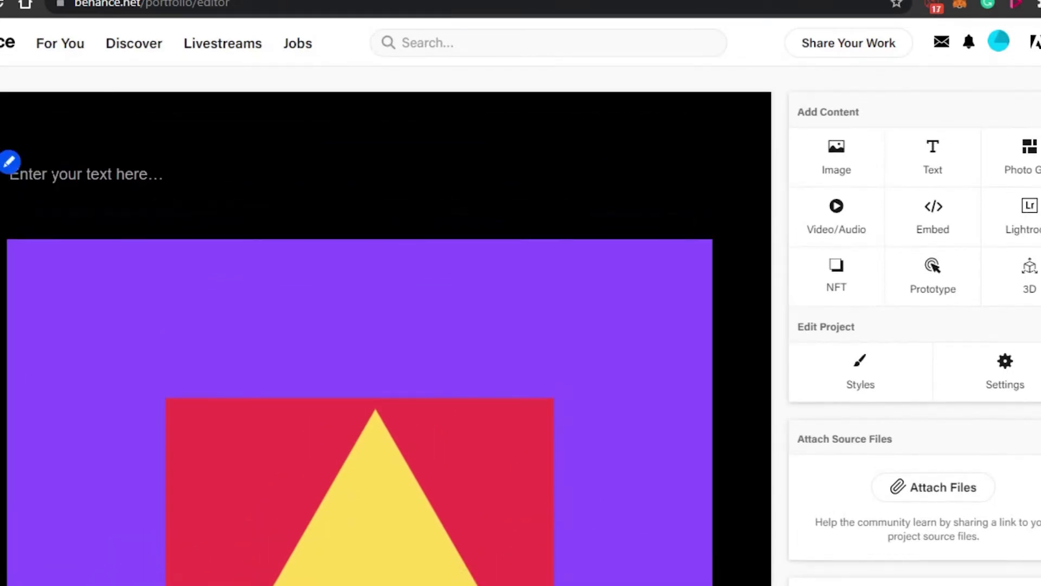
{"action": "type", "text": "THE COLOR FOOD ART"}
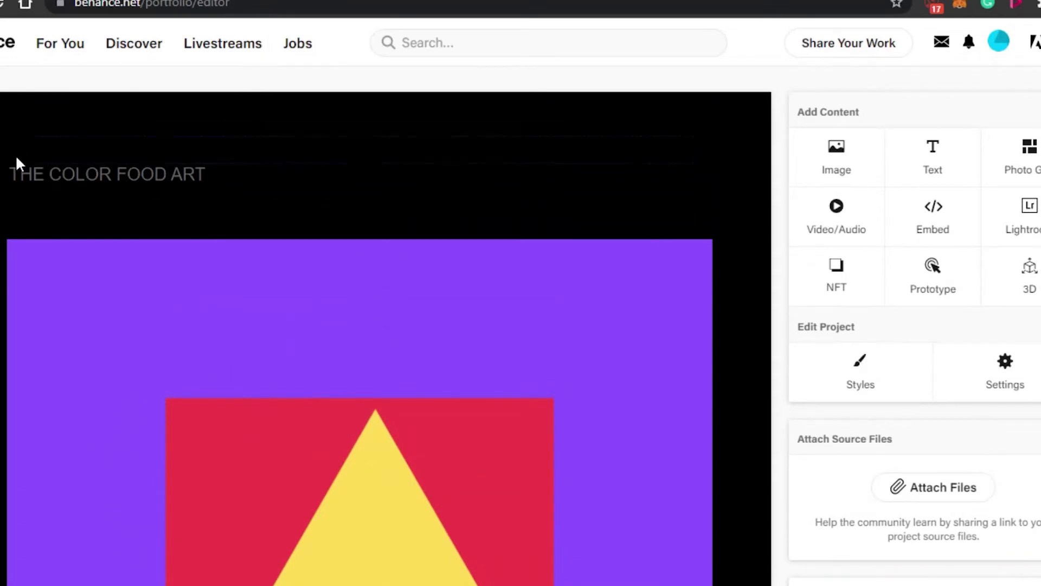
Edit the title text and change its font to Century School.
{"action": "mouse_move", "coordinate": [332, 156]}
{"action": "left_click", "coordinate": [363, 201]}
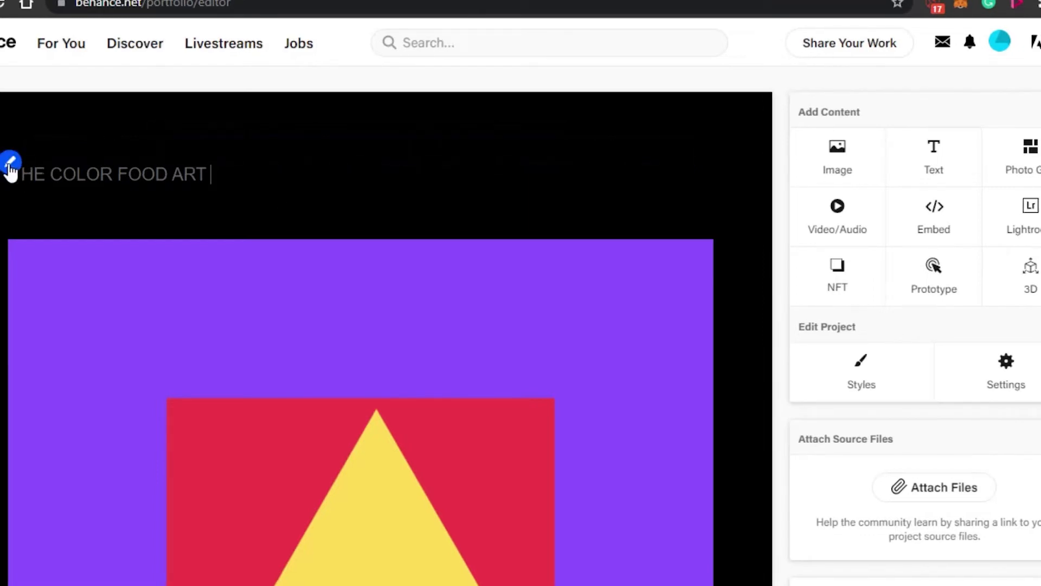
{"action": "left_click", "coordinate": [9, 161]}
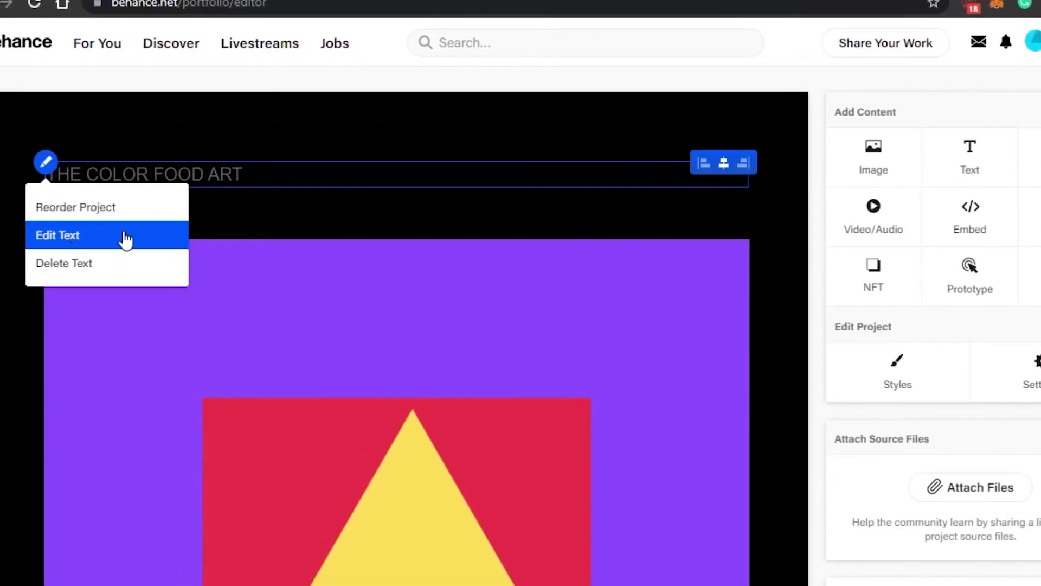
{"action": "left_click", "coordinate": [123, 236]}
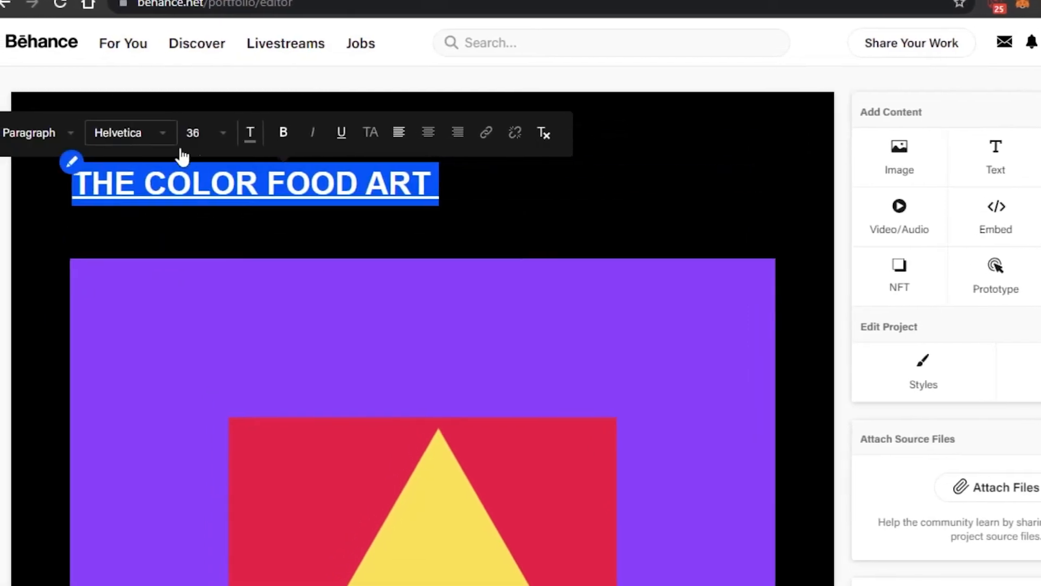
{"action": "left_click", "coordinate": [144, 134]}
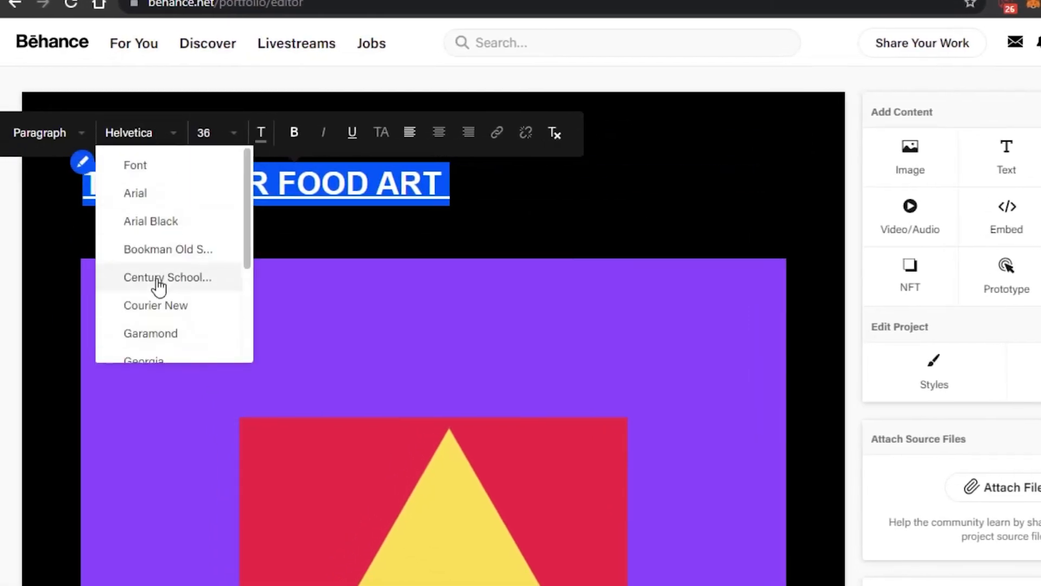
{"action": "left_click", "coordinate": [158, 195]}
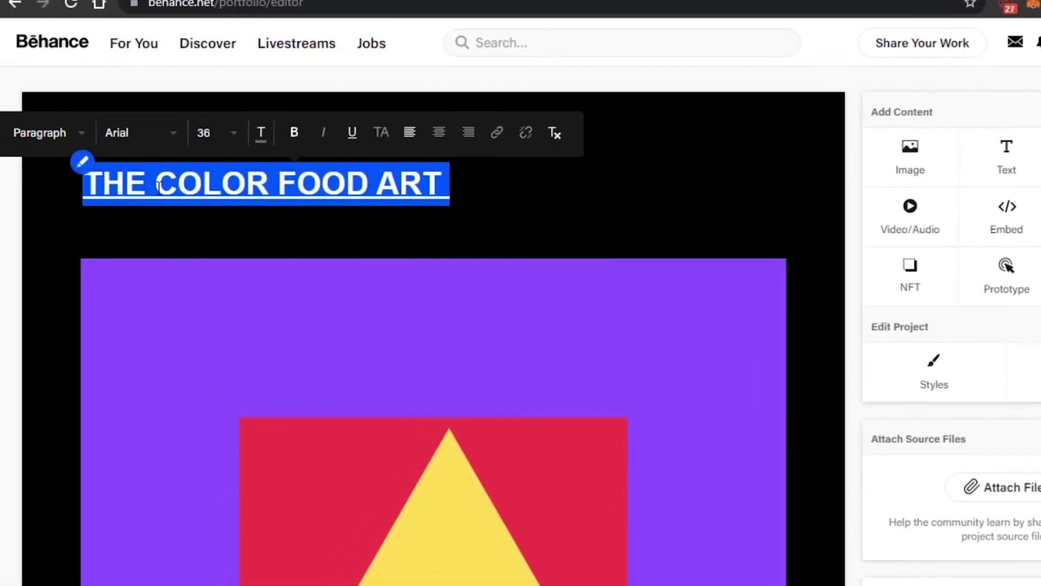
{"action": "left_click", "coordinate": [148, 140]}
{"action": "left_click", "coordinate": [153, 276]}
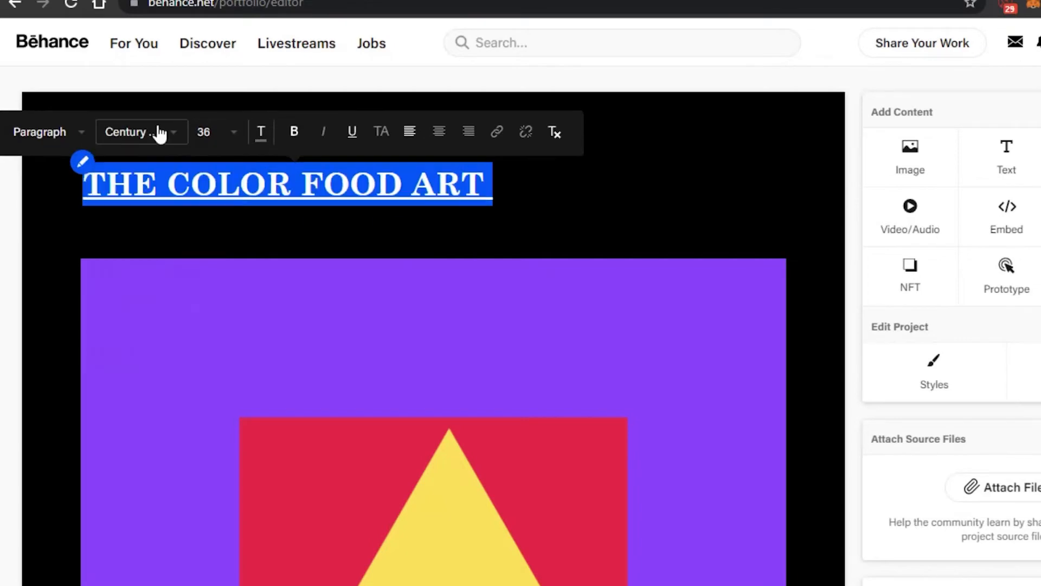
{"action": "left_click", "coordinate": [157, 133]}
{"action": "left_click", "coordinate": [466, 242]}
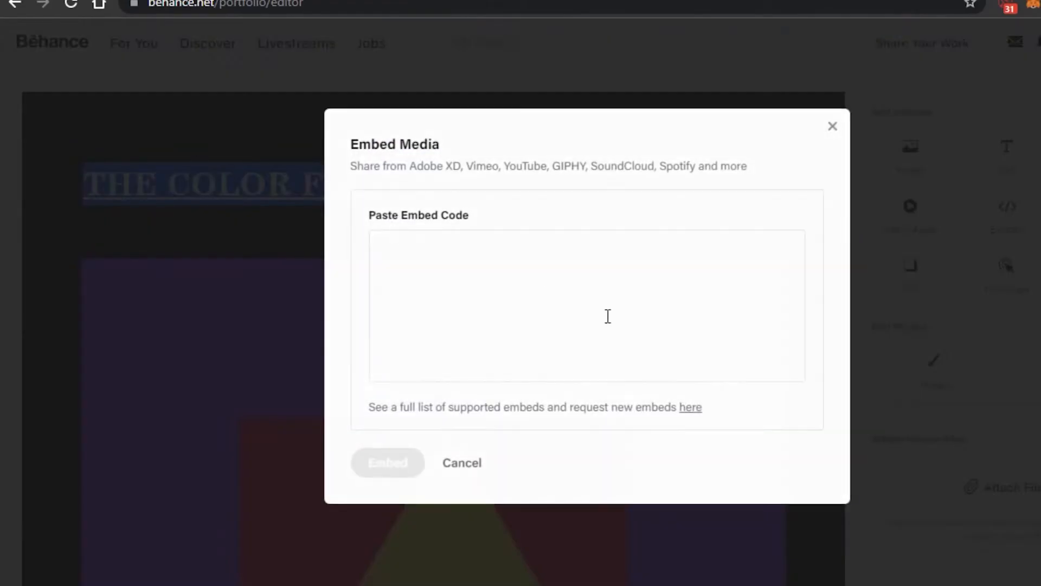
{"action": "left_click", "coordinate": [828, 129]}
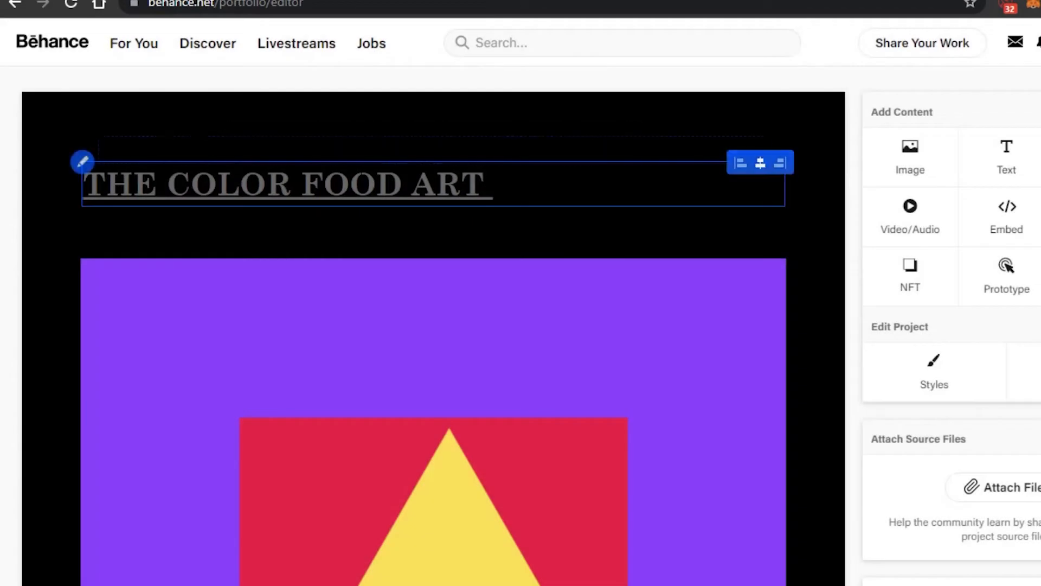
{"action": "mouse_move", "coordinate": [346, 138]}
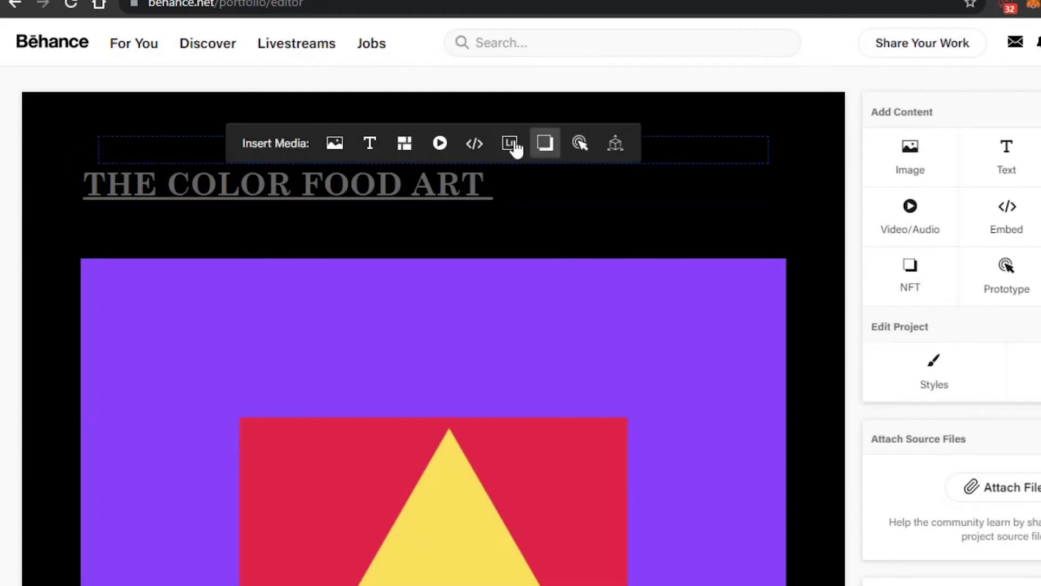
{"action": "scroll", "coordinate": [434, 326], "scroll_direction": "down", "scroll_amount": 8}
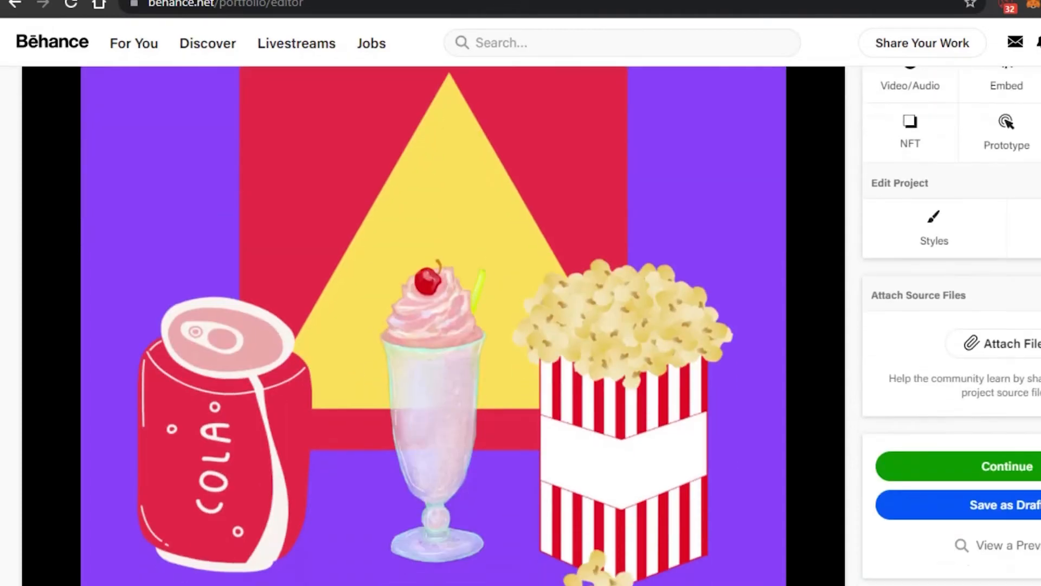
{"action": "scroll", "coordinate": [342, 247], "scroll_direction": "up", "scroll_amount": 8}
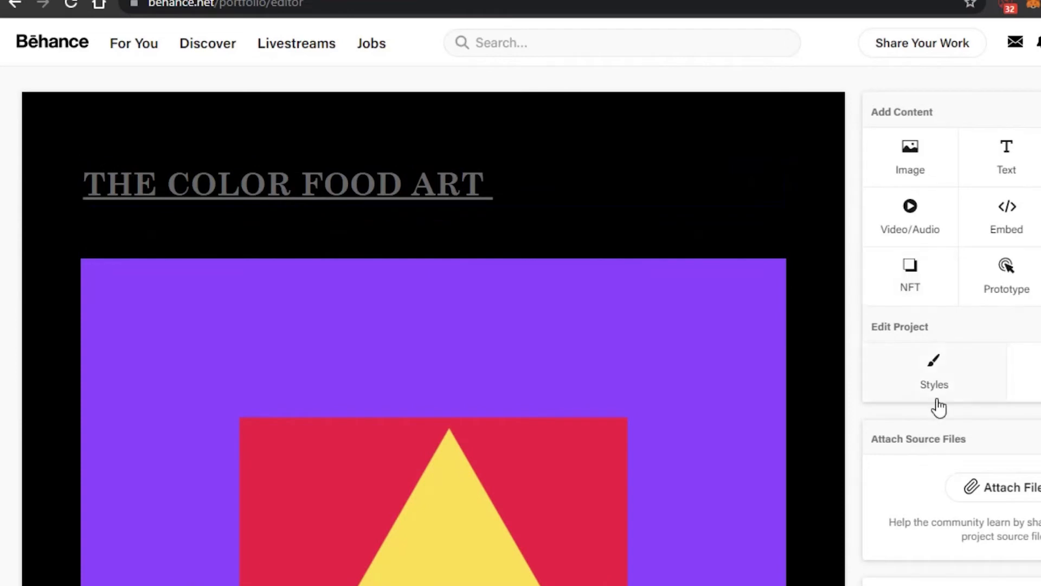
Change the project background color to yellow FFDE66 in Project Styles and save.
{"action": "left_click", "coordinate": [934, 375]}
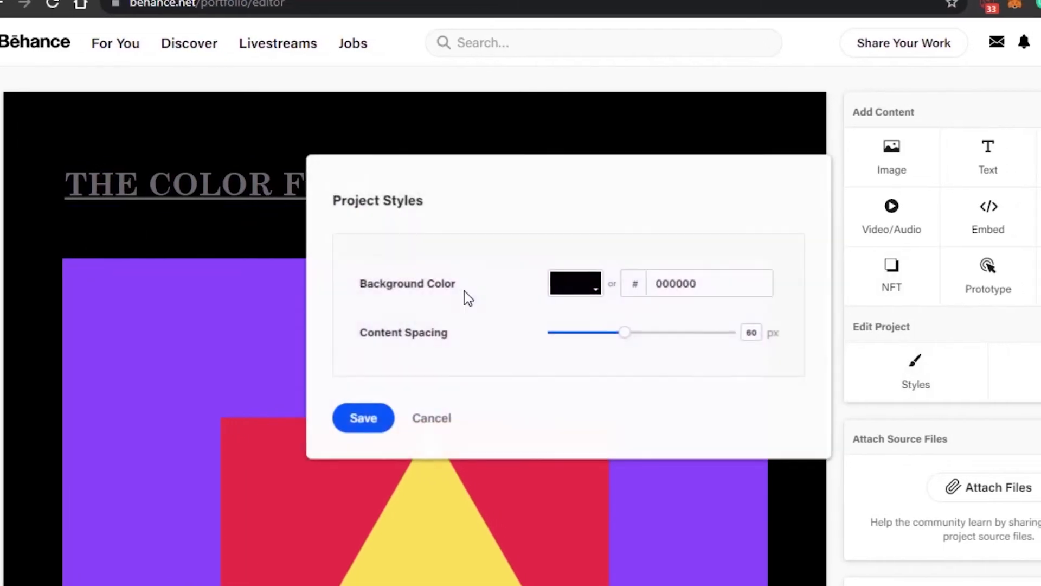
{"action": "left_click", "coordinate": [590, 297]}
{"action": "left_click_drag", "start_coordinate": [623, 437], "coordinate": [719, 437]}
{"action": "left_click", "coordinate": [665, 298]}
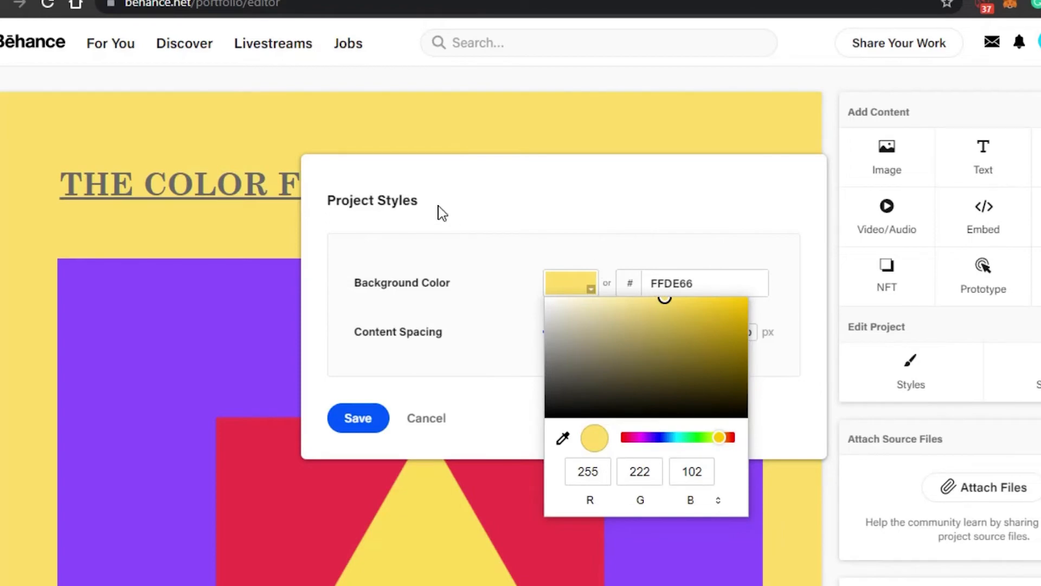
{"action": "left_click", "coordinate": [359, 421]}
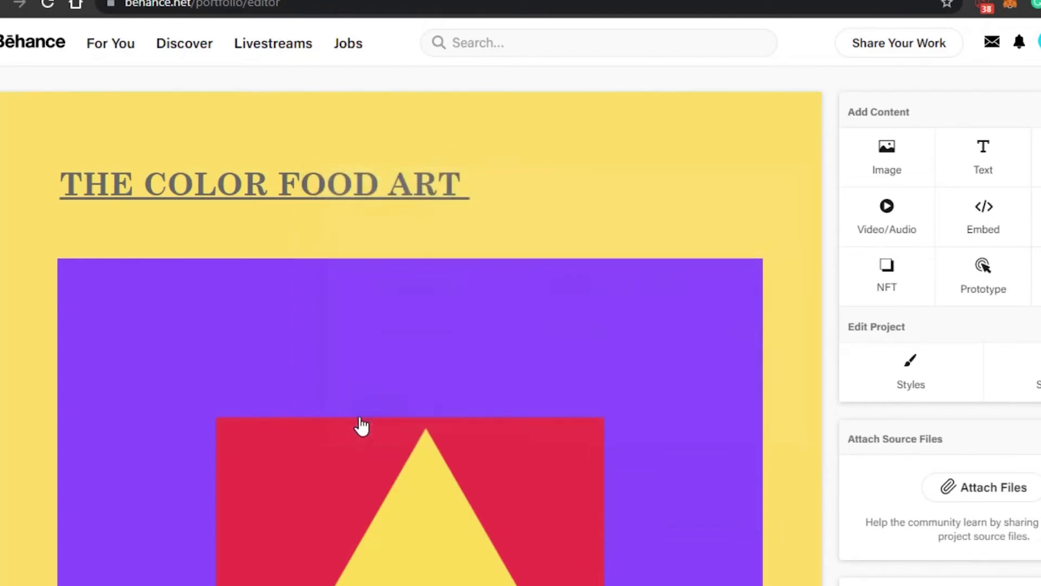
Center-align the title text above the image.
{"action": "mouse_move", "coordinate": [275, 167]}
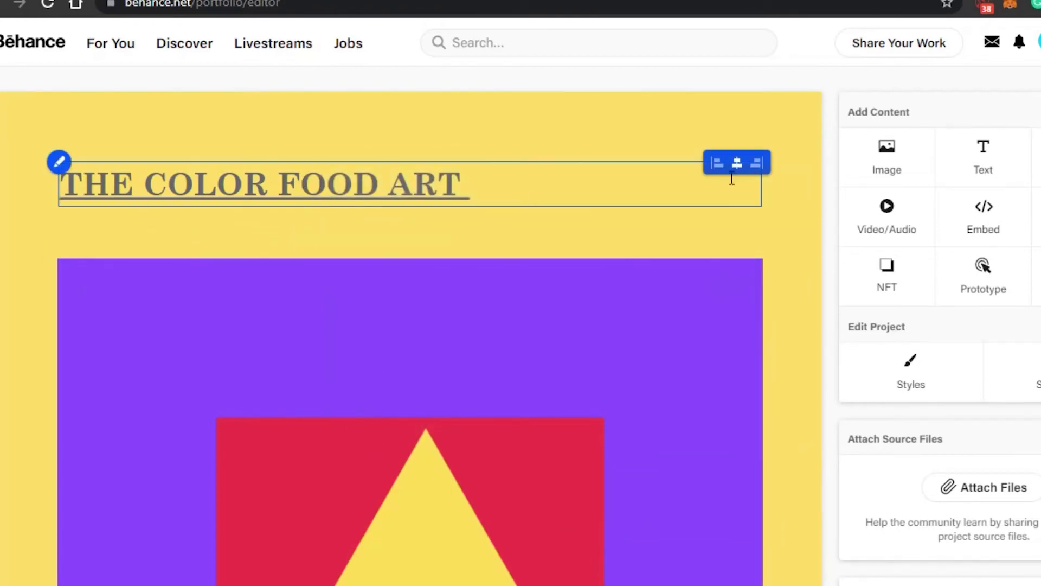
{"action": "left_click", "coordinate": [737, 164]}
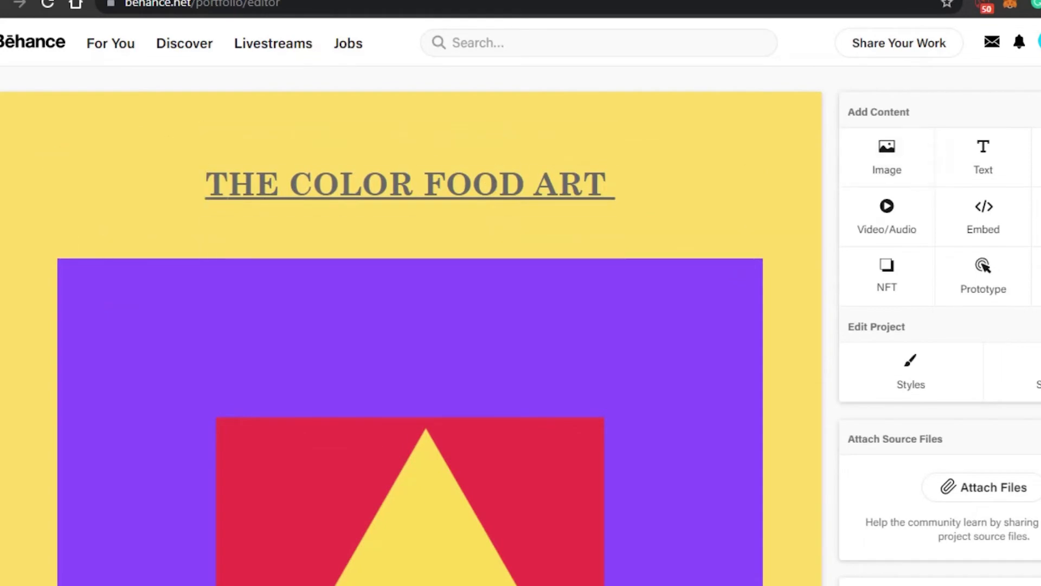
{"action": "scroll", "coordinate": [523, 171], "scroll_direction": "down", "scroll_amount": 5}
{"action": "scroll", "coordinate": [953, 121], "scroll_direction": "down", "scroll_amount": 3}
{"action": "scroll", "coordinate": [953, 121], "scroll_direction": "up", "scroll_amount": 5}
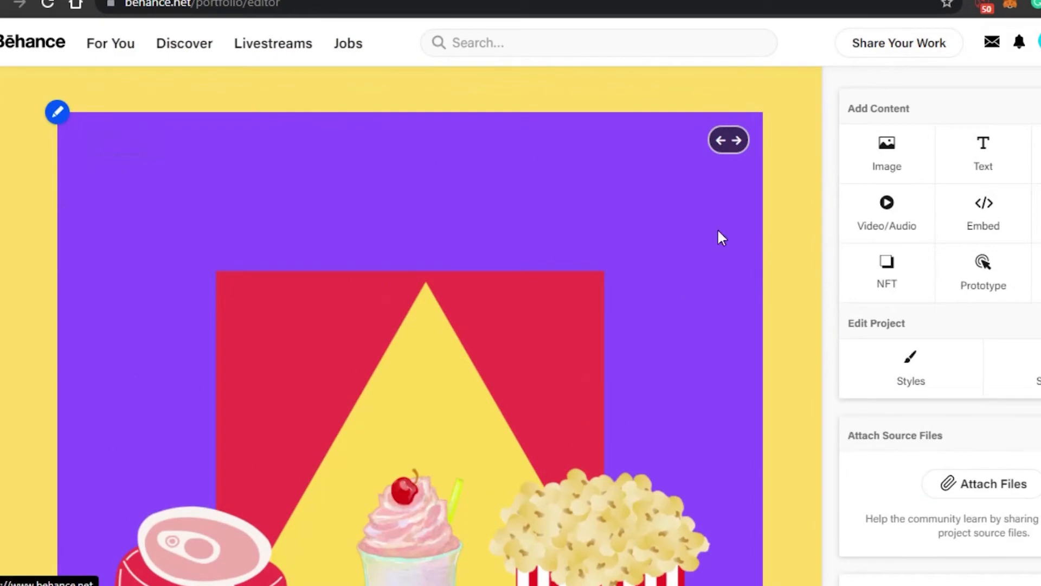
{"action": "scroll", "coordinate": [530, 391], "scroll_direction": "down", "scroll_amount": 4}
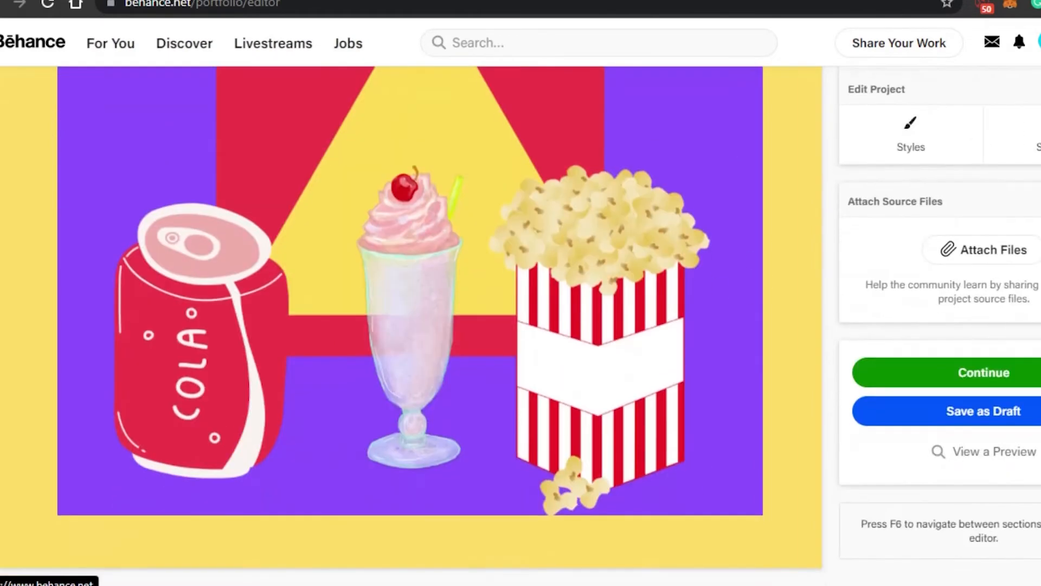
{"action": "scroll", "coordinate": [520, 325], "scroll_direction": "up", "scroll_amount": 3}
{"action": "scroll", "coordinate": [520, 325], "scroll_direction": "down", "scroll_amount": 3}
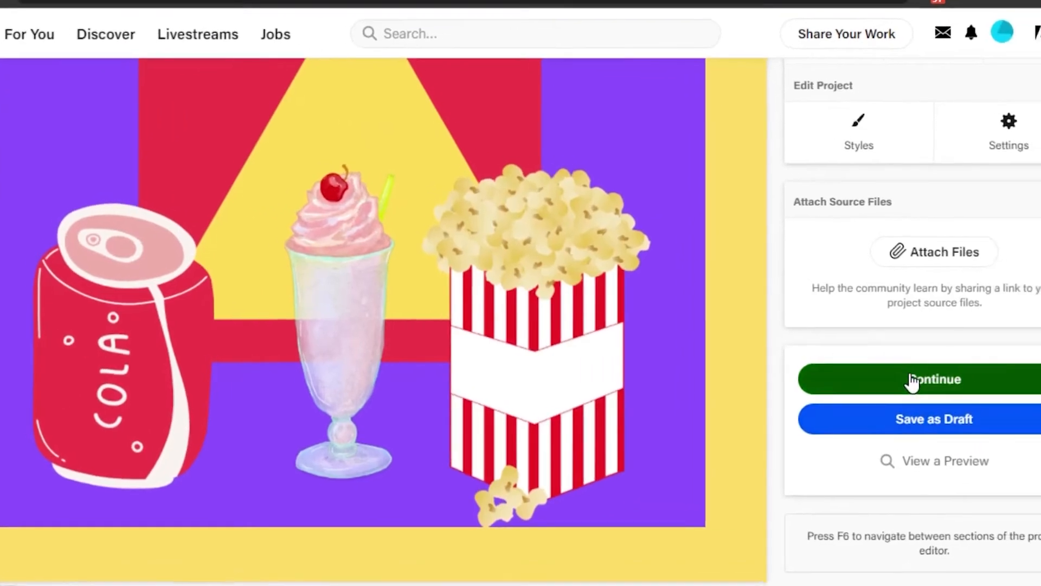
Continue to the publish settings and add Canva.com as a tool used for the project.
{"action": "left_click", "coordinate": [962, 376]}
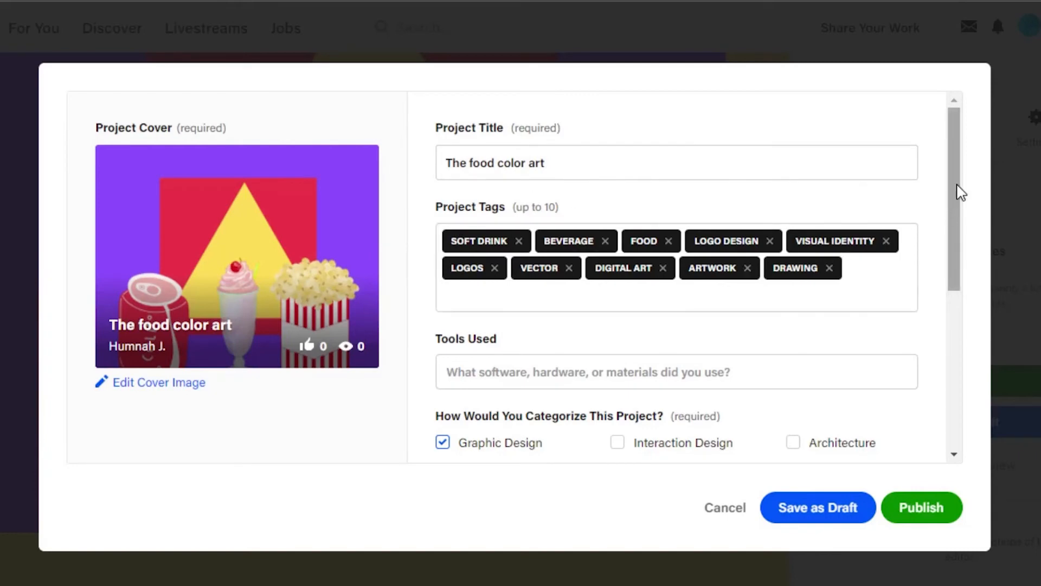
{"action": "left_click_drag", "start_coordinate": [955, 185], "coordinate": [935, 196]}
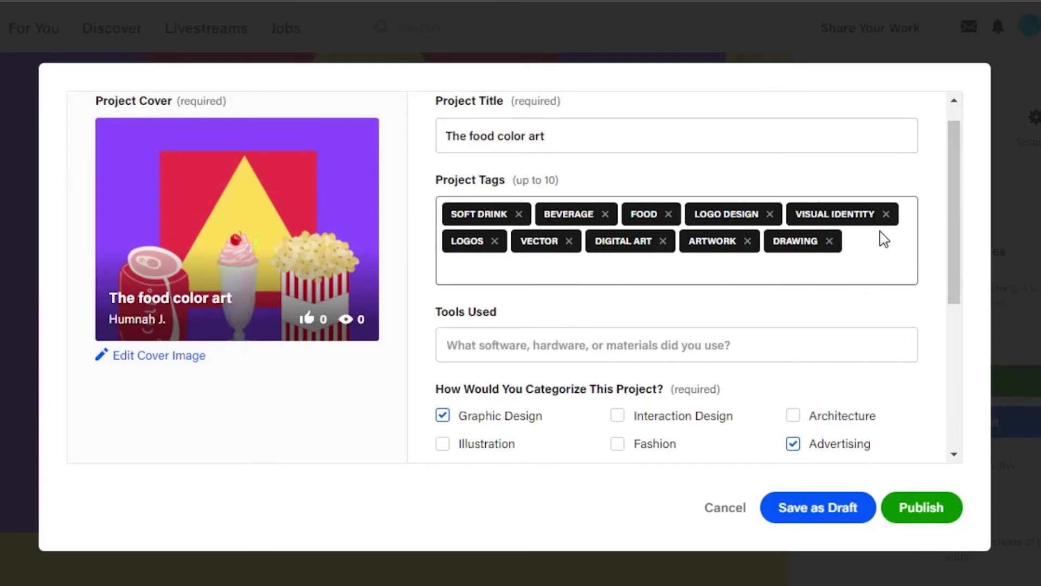
{"action": "left_click_drag", "start_coordinate": [953, 189], "coordinate": [951, 272]}
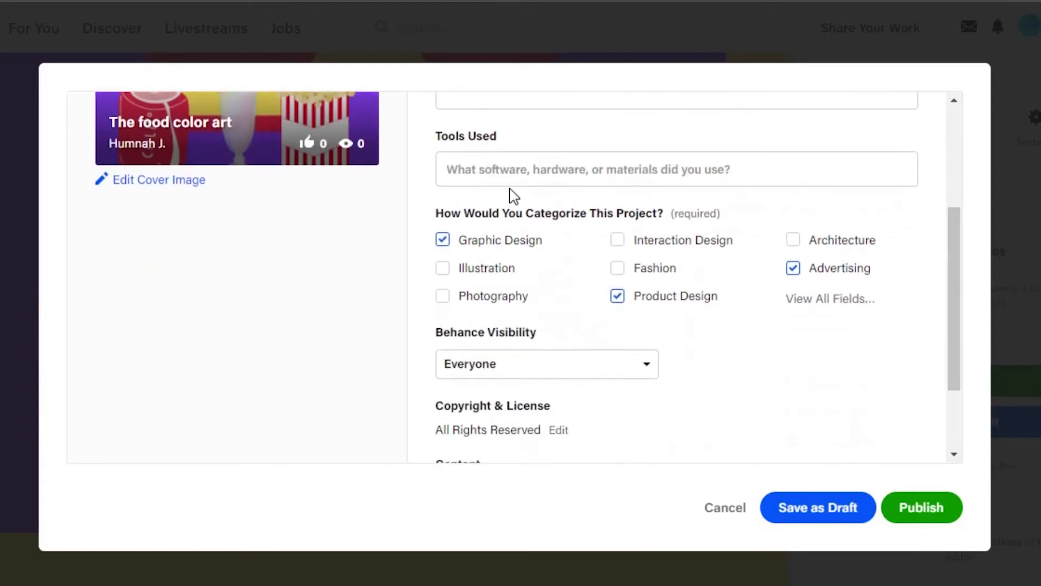
{"action": "left_click", "coordinate": [496, 167]}
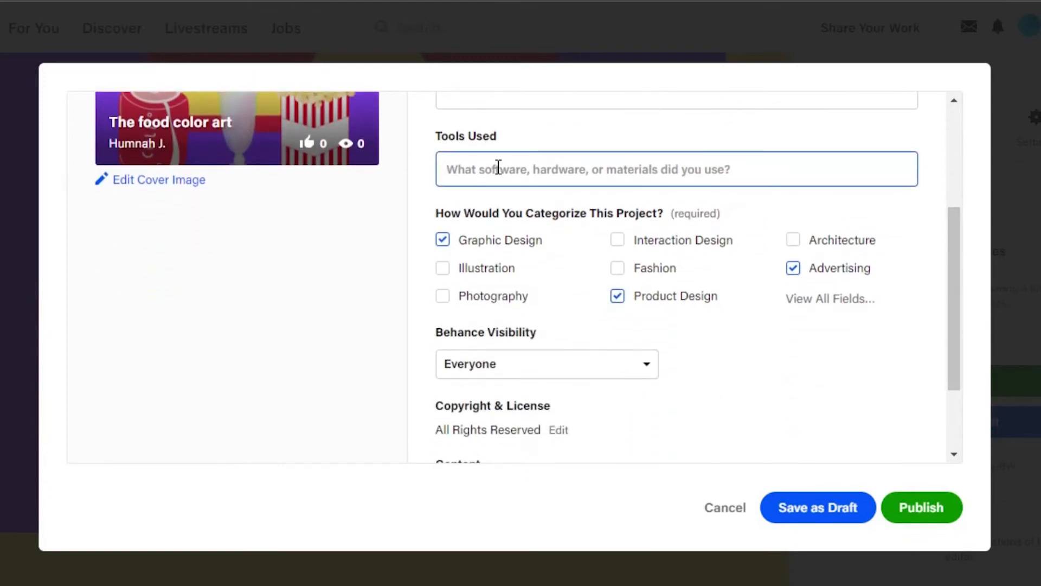
{"action": "type", "text": "s"}
{"action": "key", "text": "BackSpace"}
{"action": "type", "text": "c"}
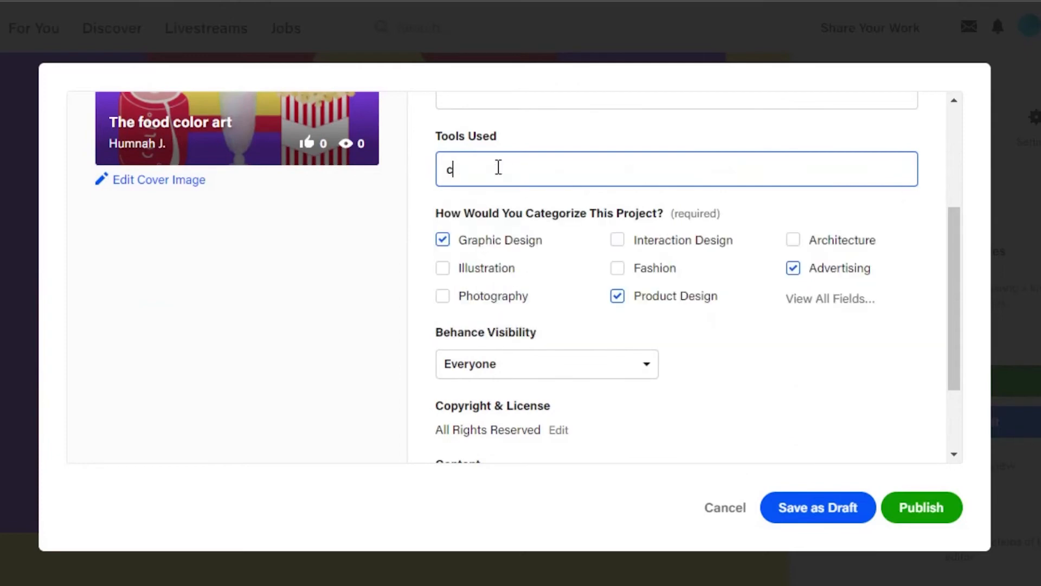
{"action": "type", "text": "anva"}
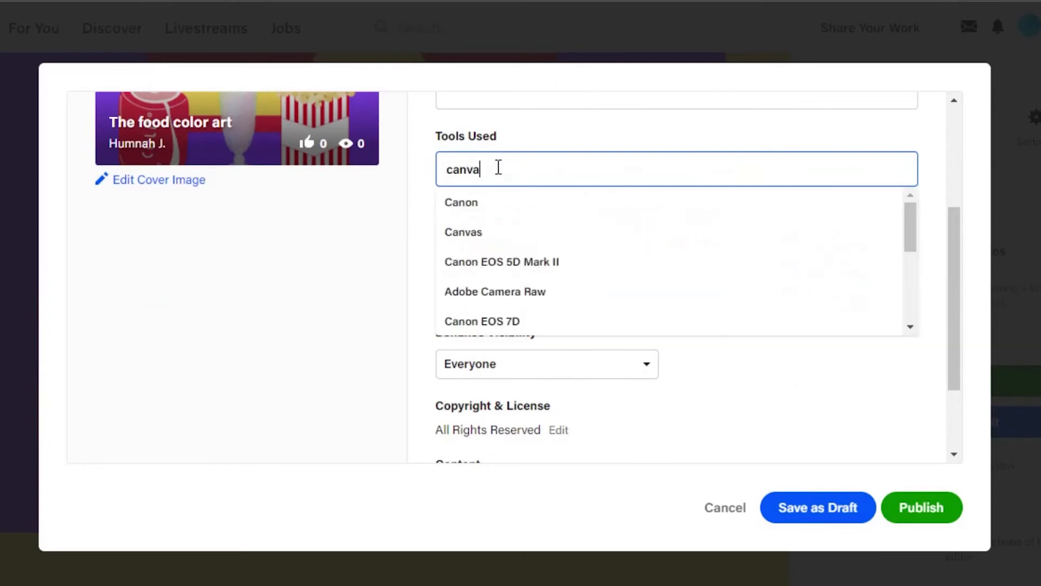
{"action": "left_click", "coordinate": [470, 293]}
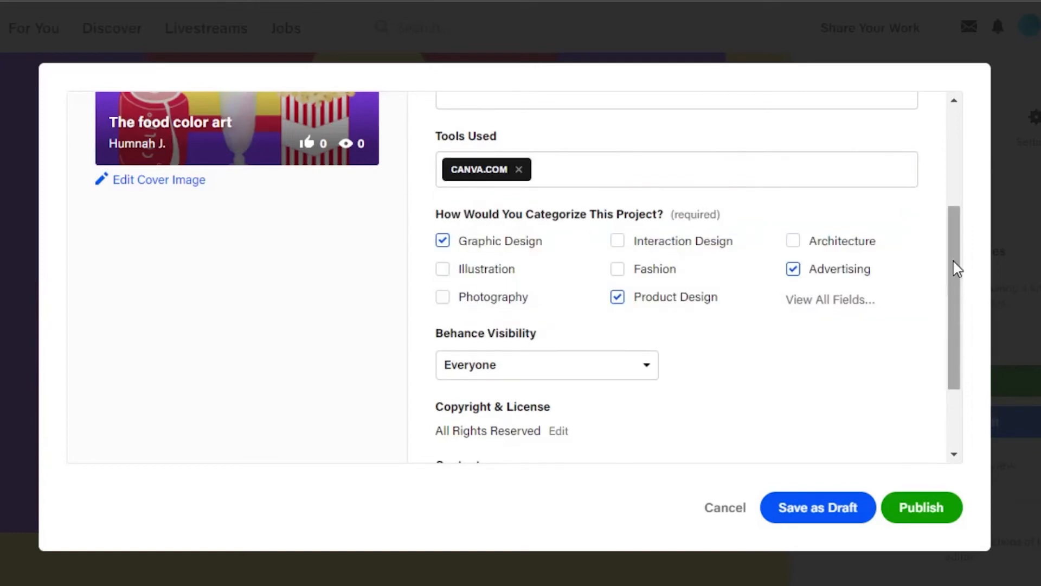
Set the project's Behance visibility to Private and publish the project.
{"action": "left_click_drag", "start_coordinate": [957, 265], "coordinate": [956, 281]}
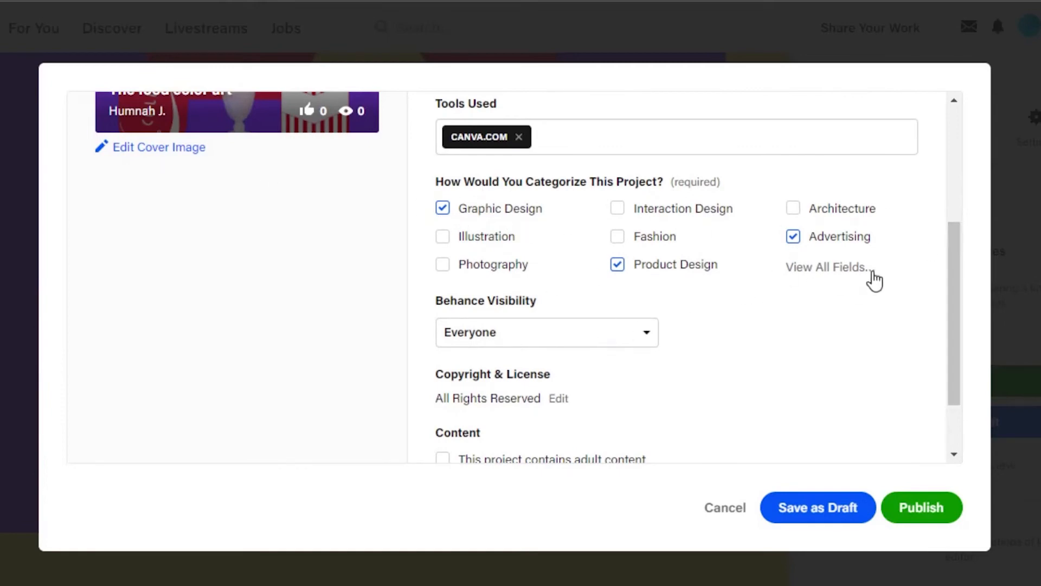
{"action": "left_click_drag", "start_coordinate": [959, 277], "coordinate": [851, 302]}
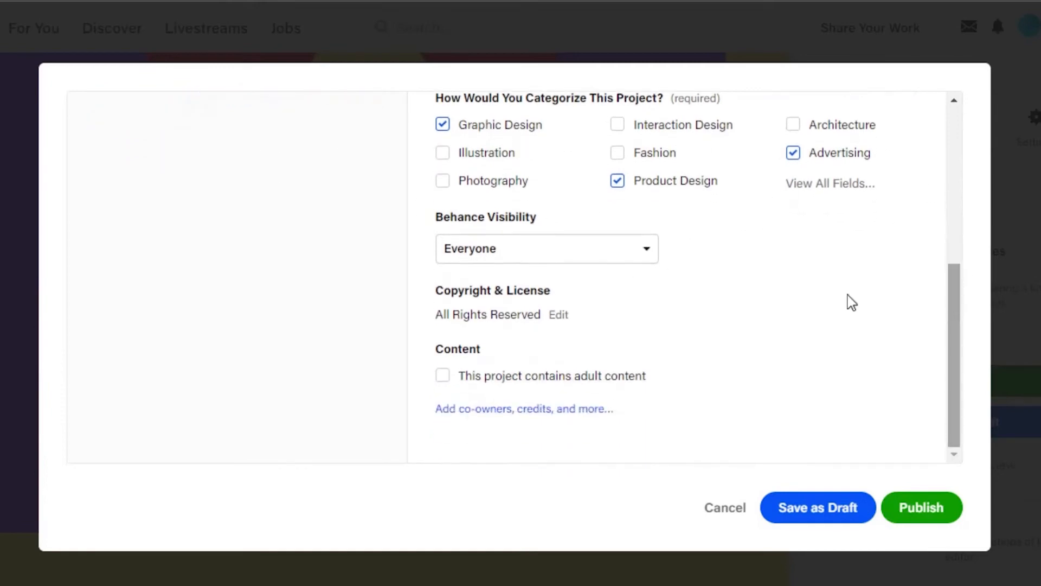
{"action": "left_click", "coordinate": [622, 253]}
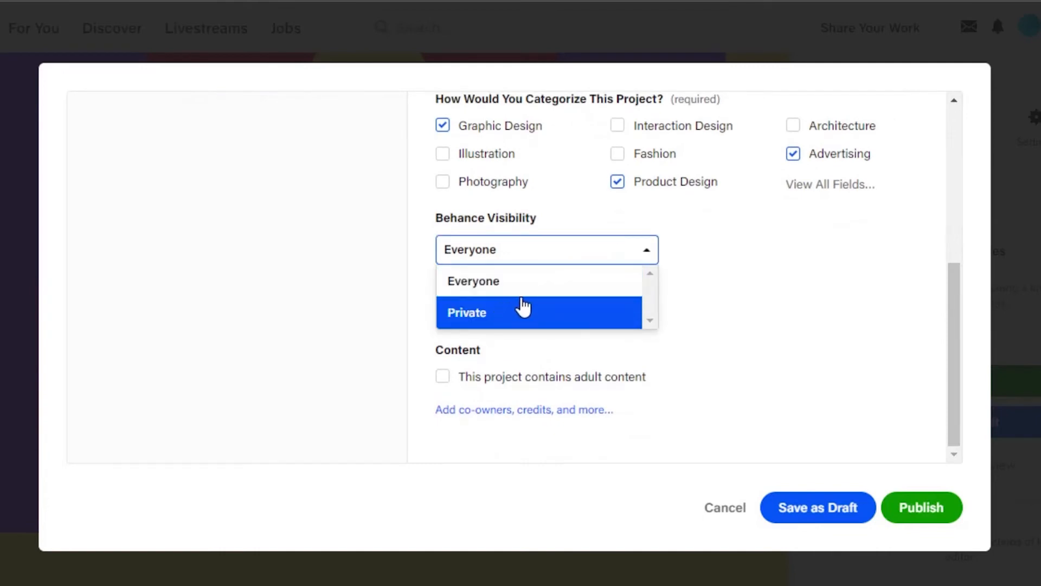
{"action": "left_click", "coordinate": [494, 320]}
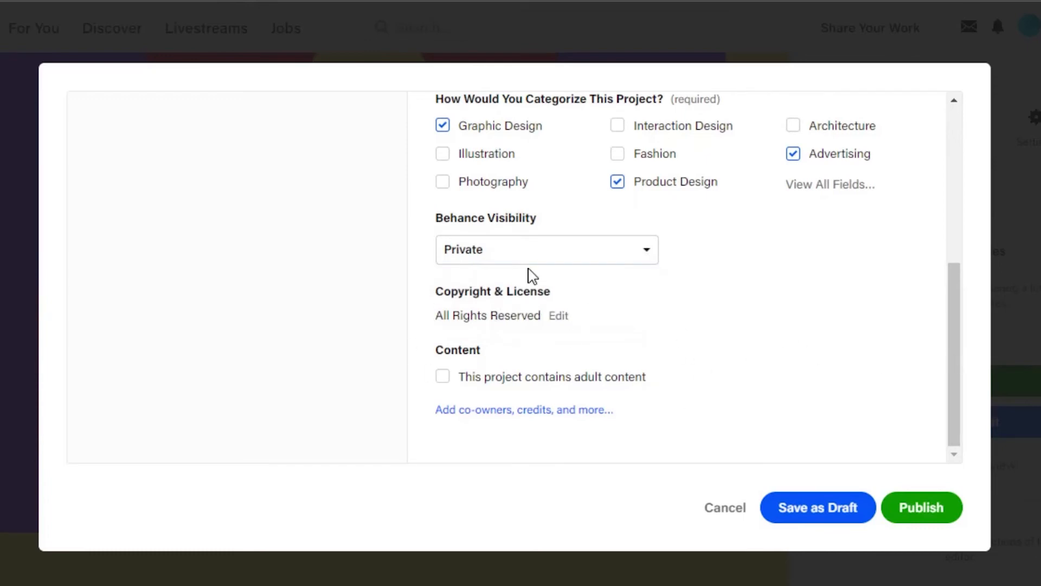
{"action": "left_click_drag", "start_coordinate": [953, 331], "coordinate": [977, 455]}
{"action": "left_click", "coordinate": [923, 513]}
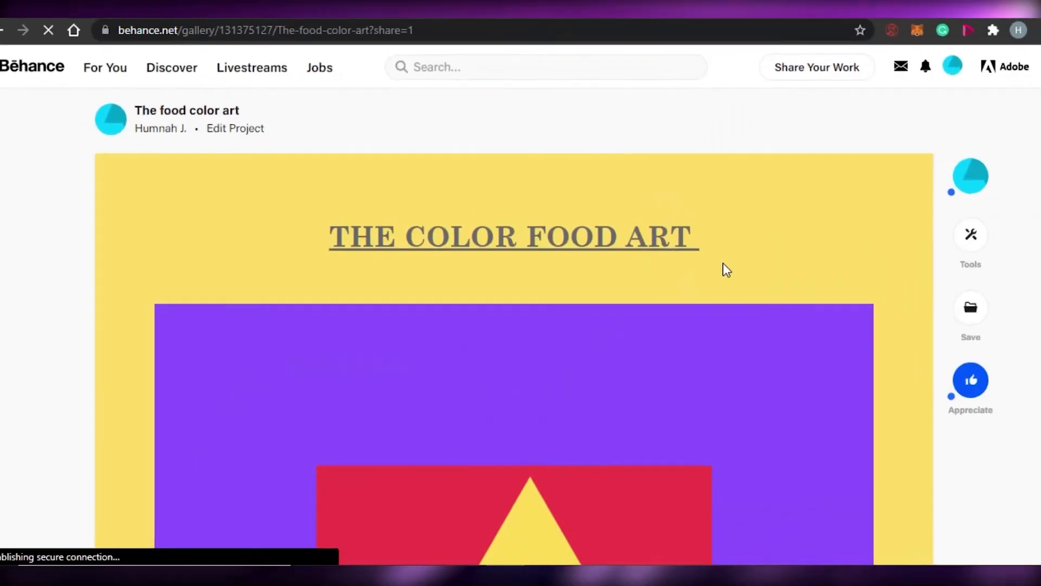
Scroll through the published project page to review its title, image, tools, fields and tags.
{"action": "left_click_drag", "start_coordinate": [1034, 122], "coordinate": [924, 170]}
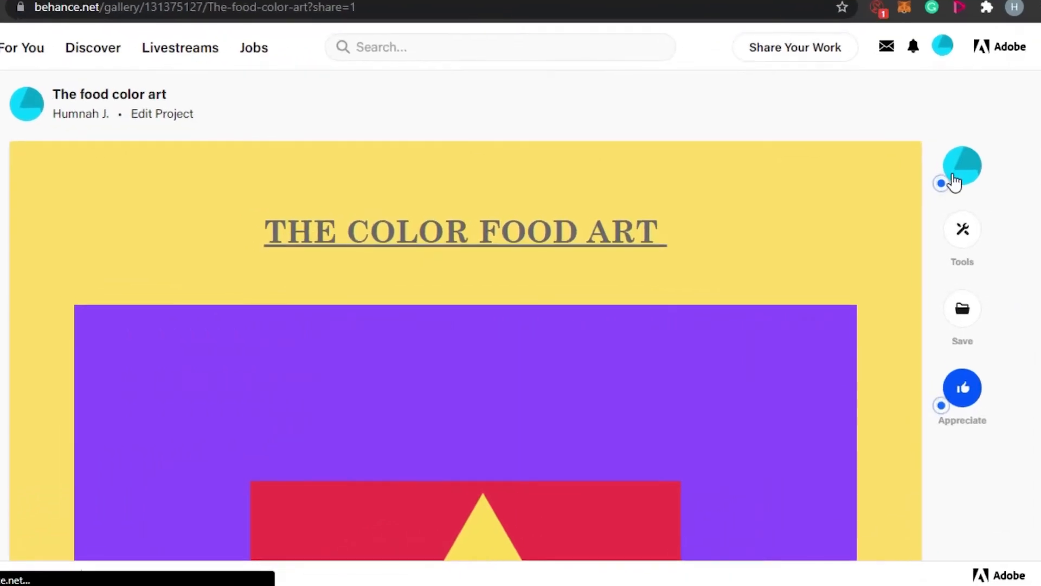
{"action": "left_click_drag", "start_coordinate": [1034, 111], "coordinate": [1039, 312]}
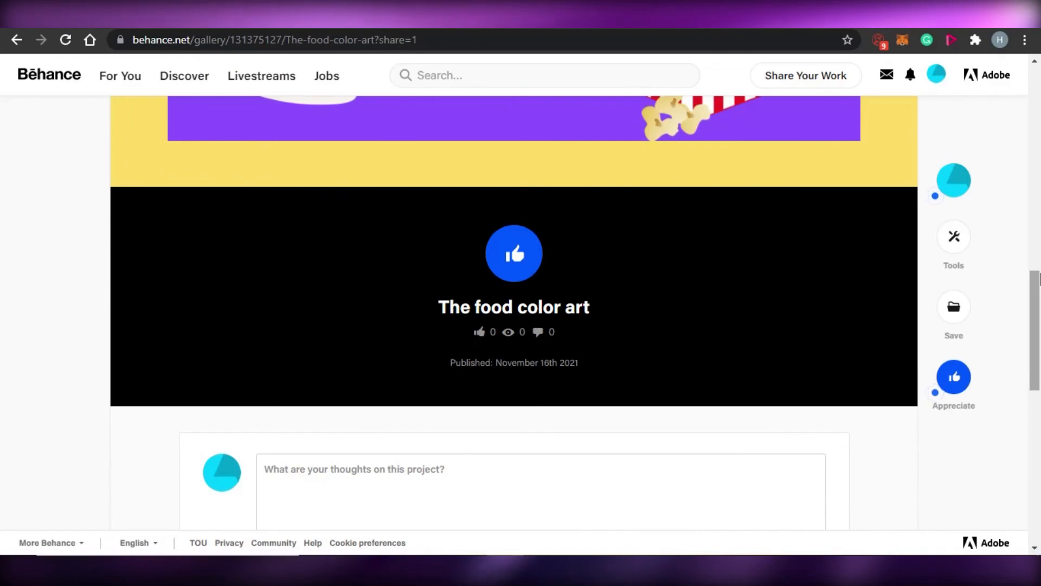
{"action": "left_click_drag", "start_coordinate": [1039, 277], "coordinate": [1039, 328]}
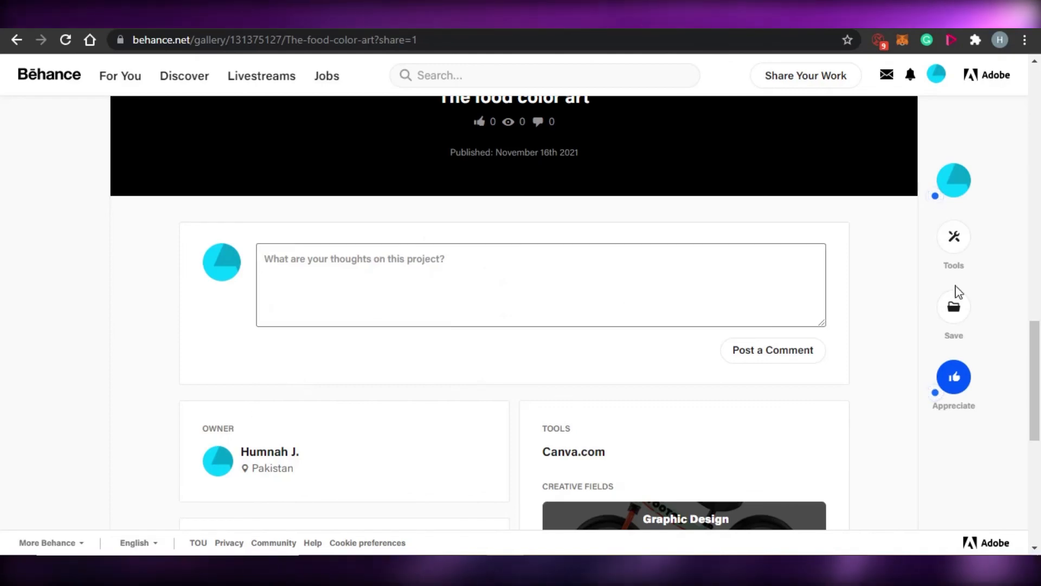
{"action": "left_click_drag", "start_coordinate": [1039, 350], "coordinate": [1039, 386]}
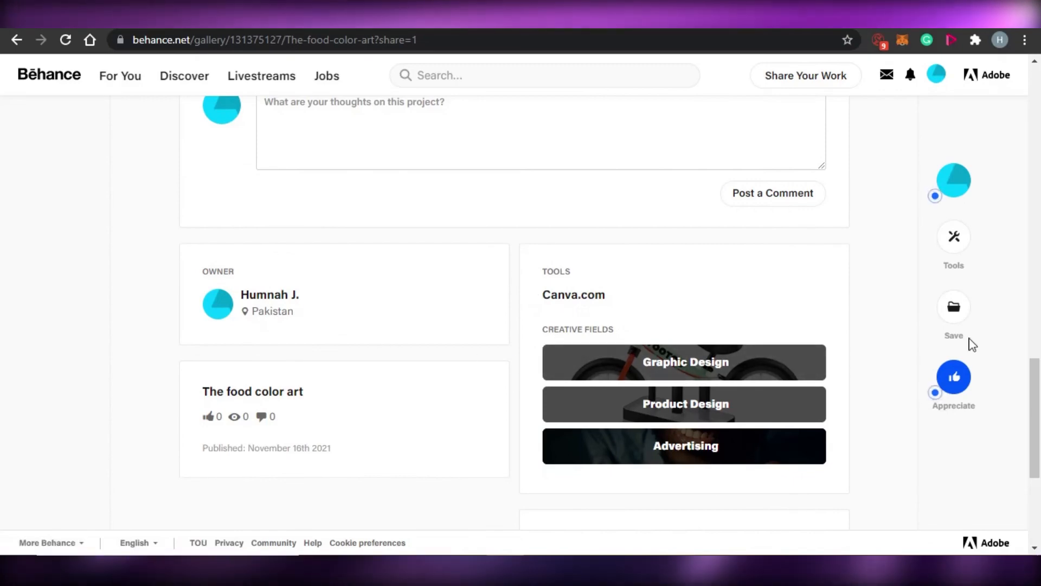
{"action": "left_click_drag", "start_coordinate": [1039, 450], "coordinate": [1040, 518]}
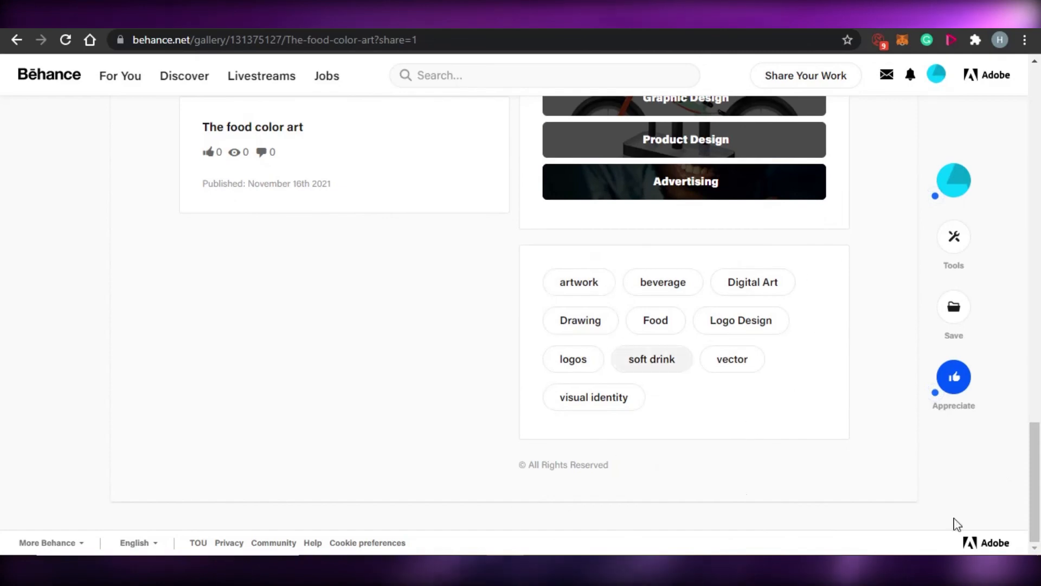
{"action": "left_click_drag", "start_coordinate": [1039, 411], "coordinate": [1040, 130]}
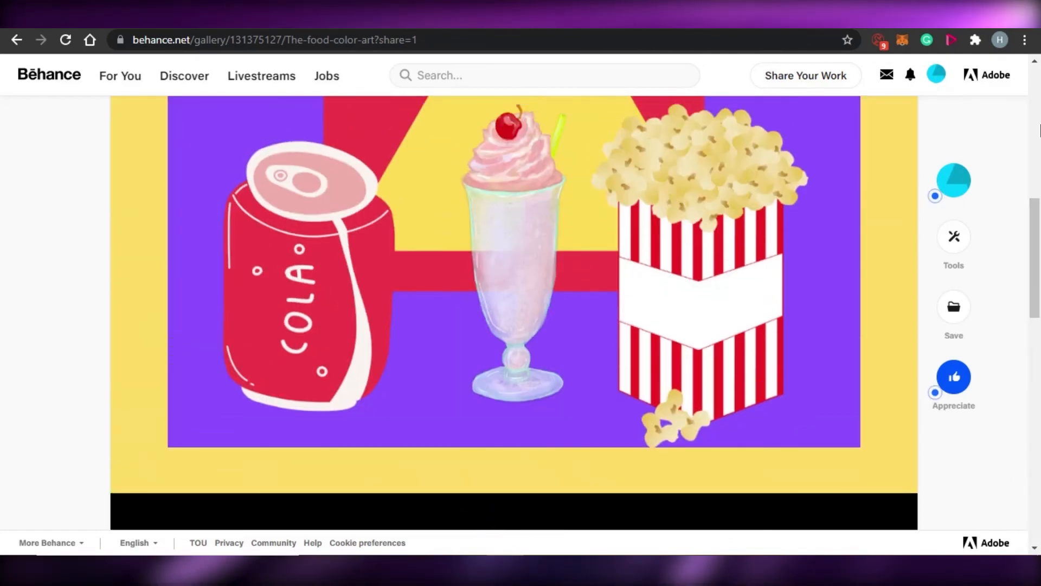
{"action": "scroll", "coordinate": [1039, 185], "scroll_direction": "up", "scroll_amount": 10}
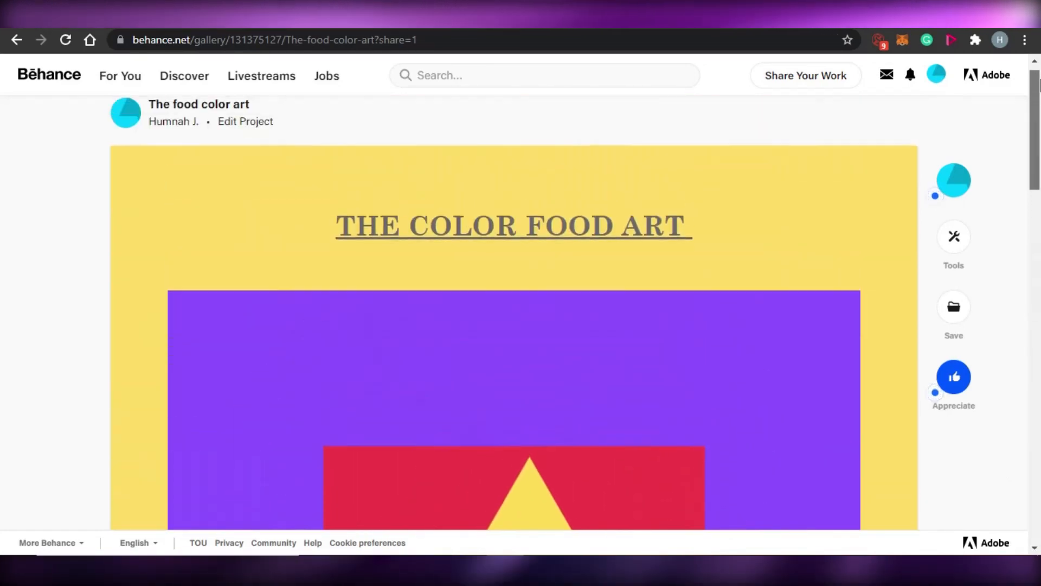
{"action": "left_click_drag", "start_coordinate": [1040, 149], "coordinate": [1036, 74]}
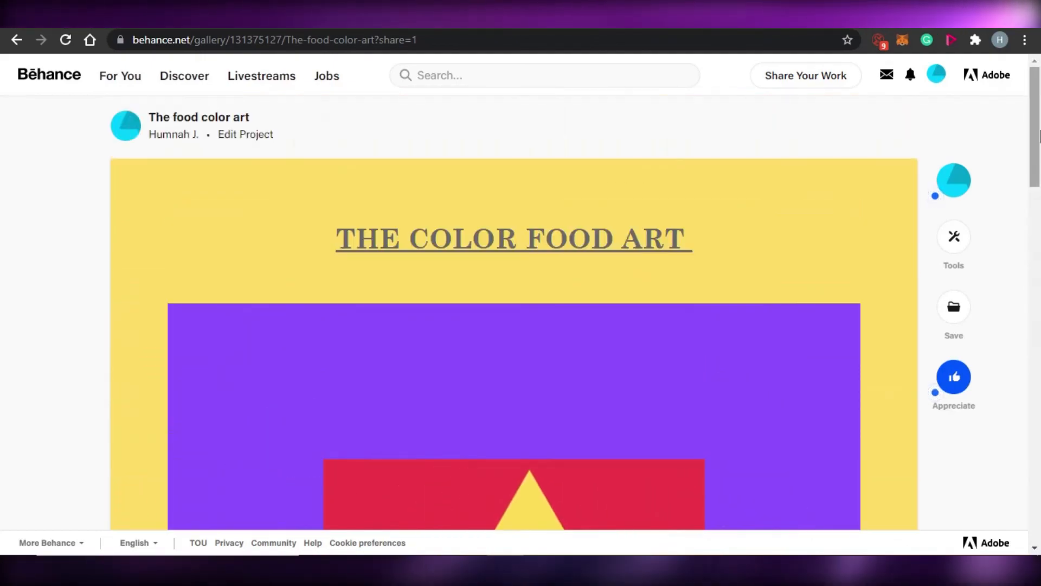
{"action": "mouse_move", "coordinate": [1040, 135]}
{"action": "left_mouse_down"}
{"action": "mouse_move", "coordinate": [1040, 341]}
{"action": "mouse_move", "coordinate": [1037, 81]}
{"action": "mouse_move", "coordinate": [1036, 271]}
{"action": "mouse_move", "coordinate": [1038, 119]}
{"action": "left_mouse_up"}
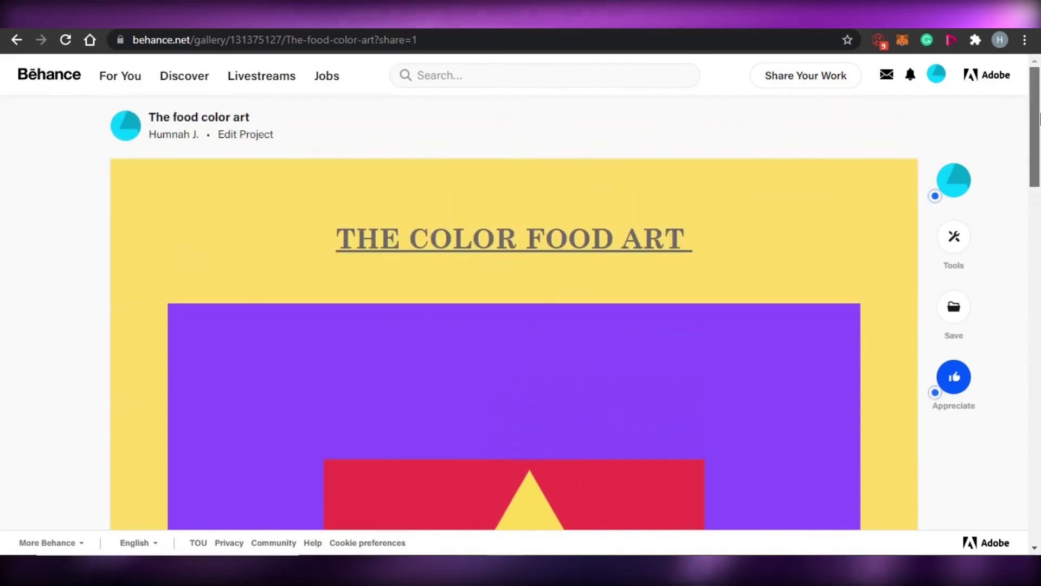
Open the For You feed and browse other projects.
{"action": "left_click", "coordinate": [120, 76]}
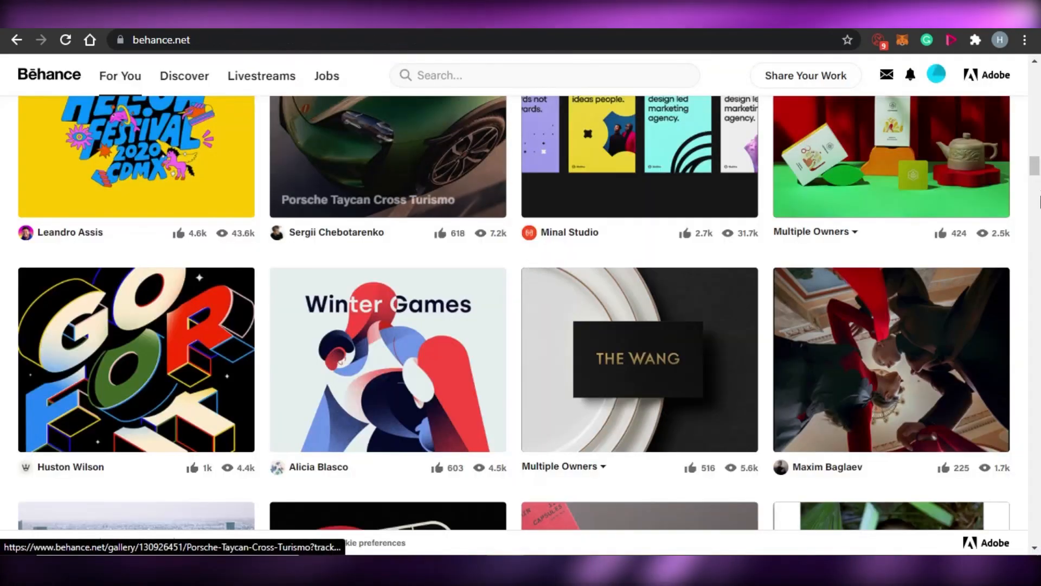
{"action": "left_click_drag", "start_coordinate": [1040, 202], "coordinate": [1038, 238]}
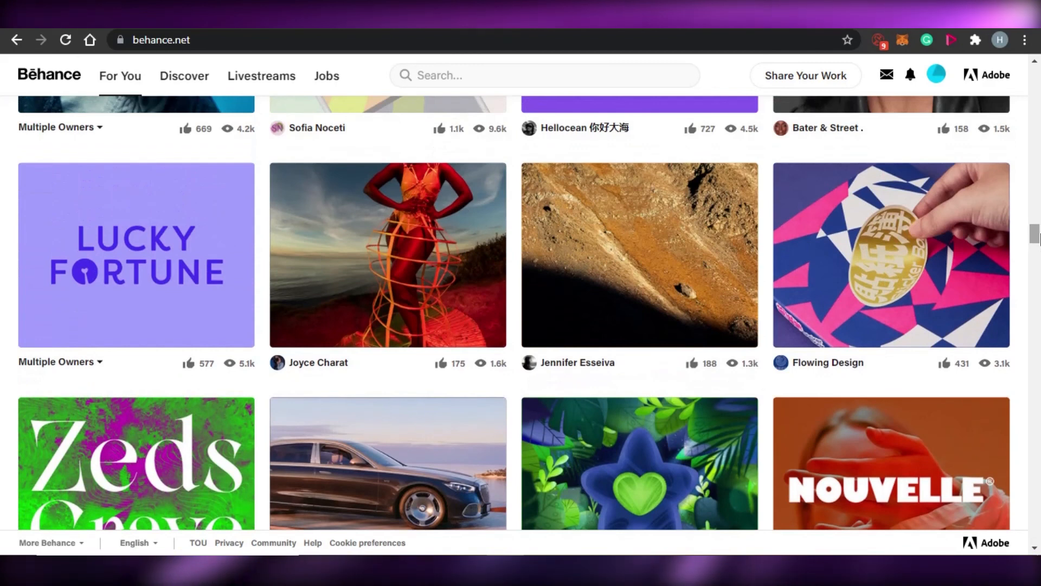